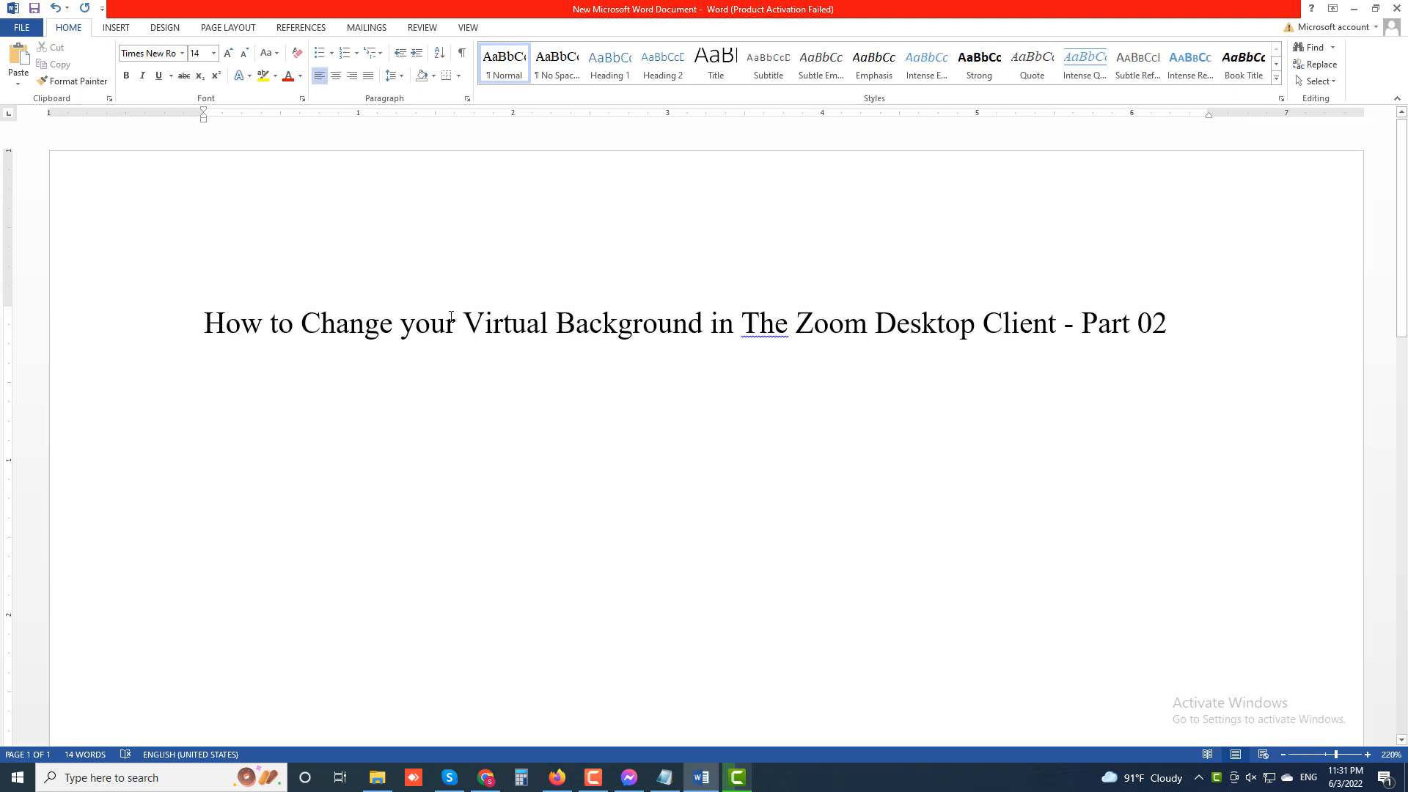
# Step: Change the capitalized “The” before “Zoom Desktop Client” in the title to lowercase “the”
pyautogui.moveTo(451, 317); pyautogui.dragTo(768, 330)
pyautogui.click(828, 331)
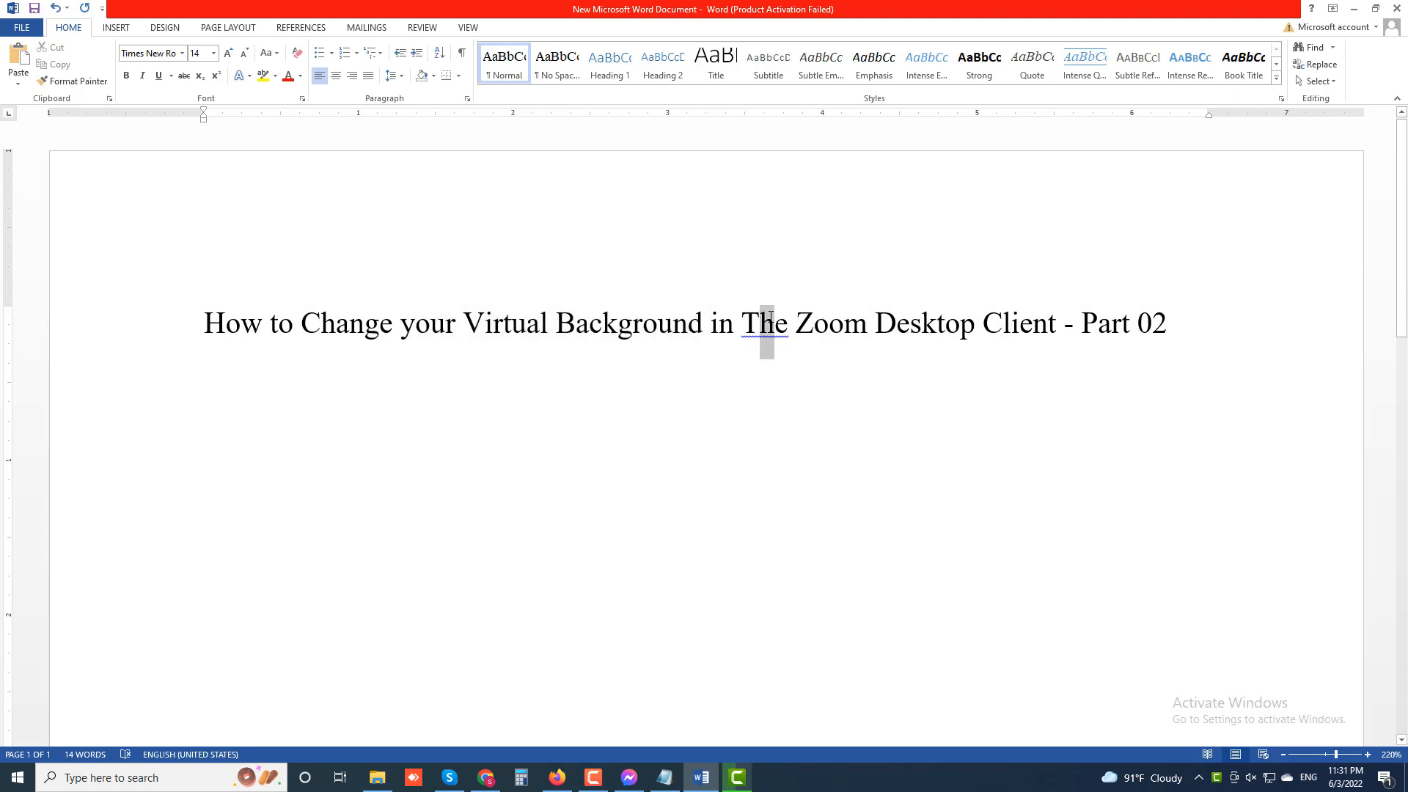
pyautogui.click(754, 323)
pyautogui.press('BackSpace')
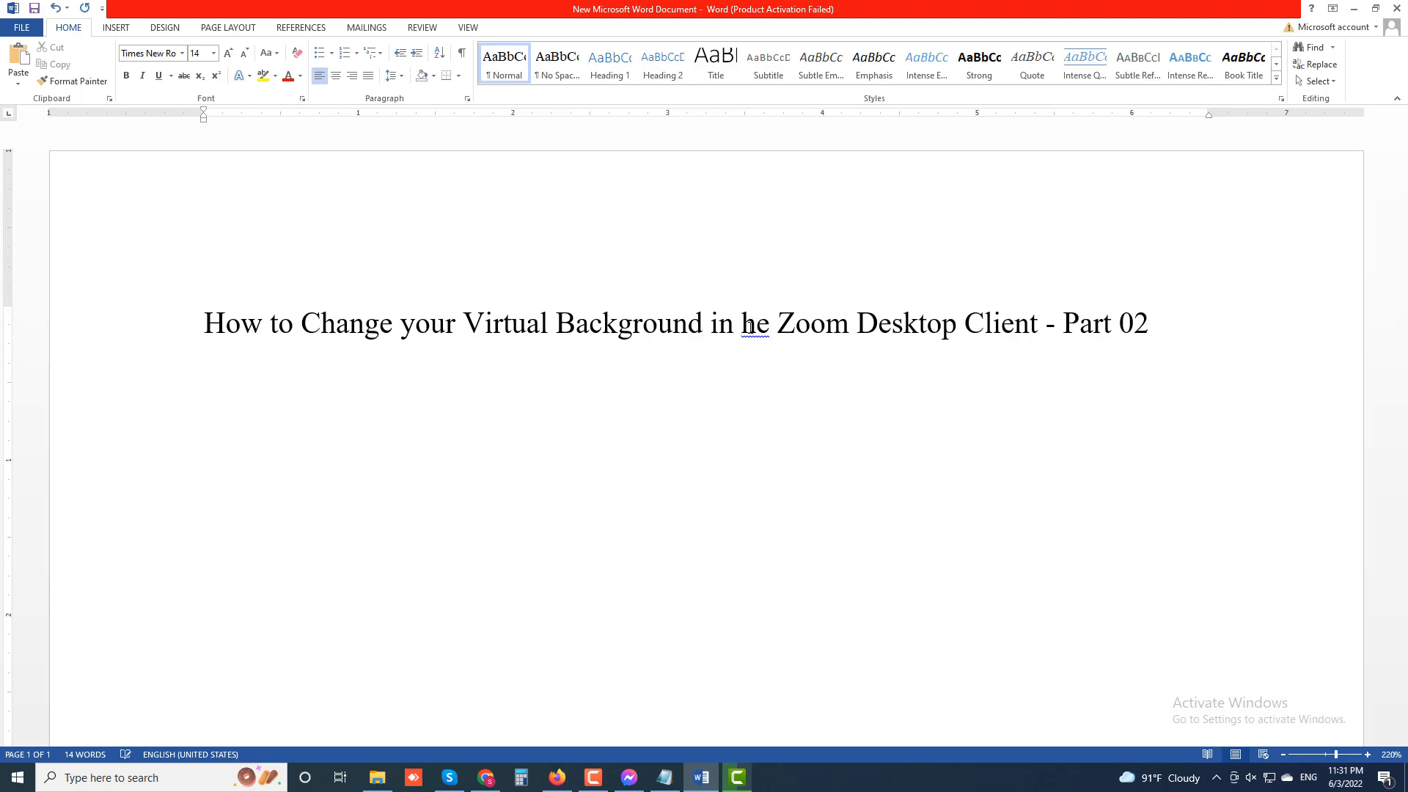
pyautogui.write('t')
# Step: Start a note on the line below the title reading “Note: You may be prompted to “Download the smart virtual background package””
pyautogui.click(578, 365)
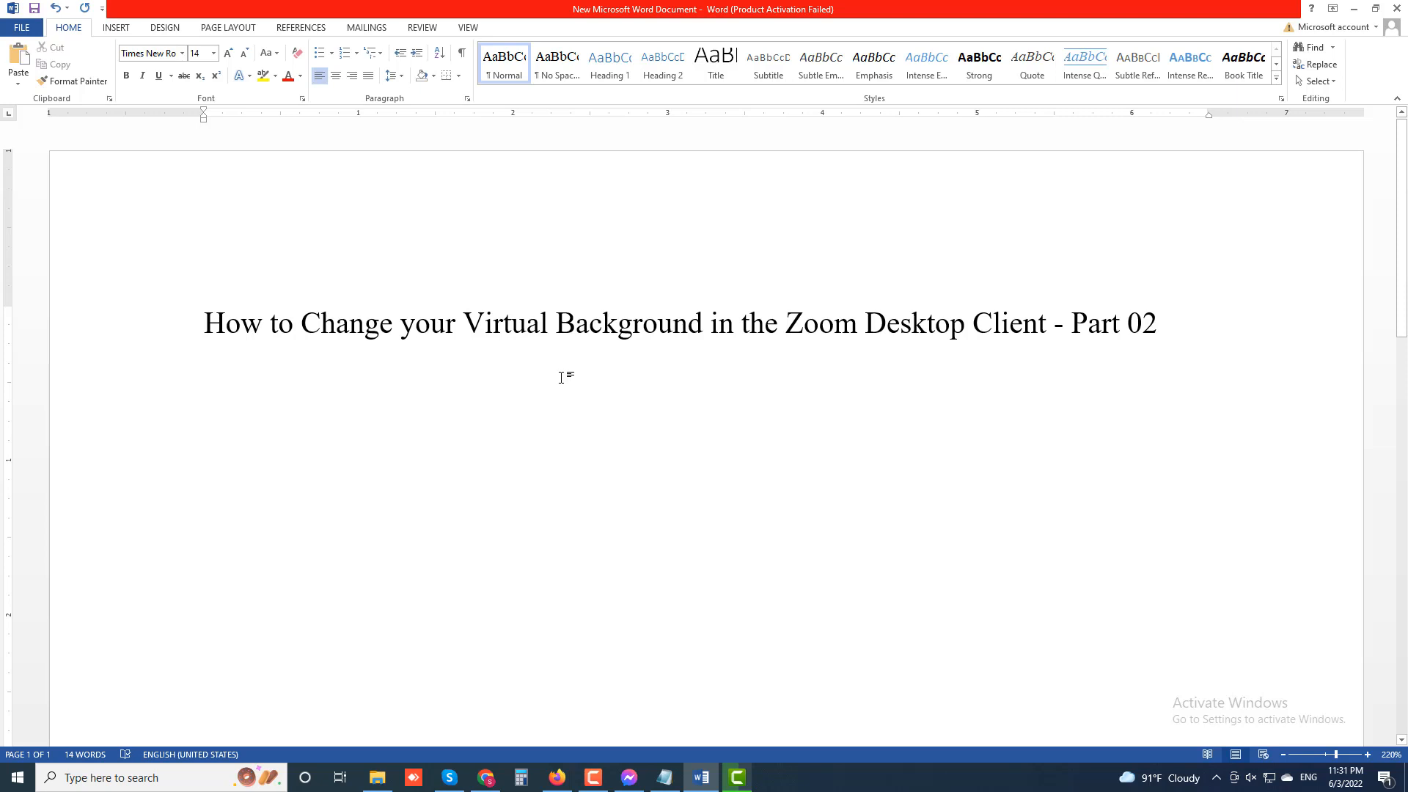
pyautogui.write('Note:')
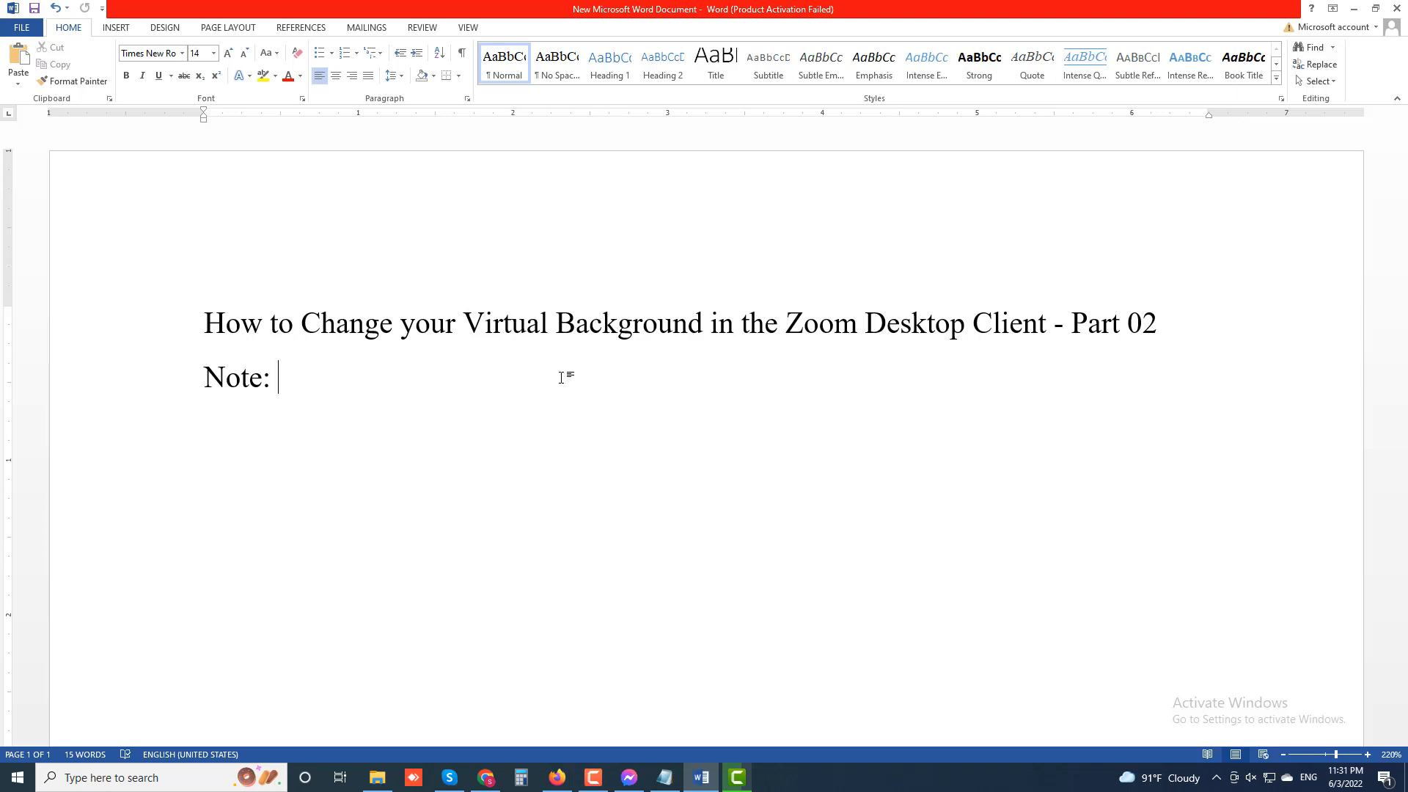
pyautogui.write('You may ')
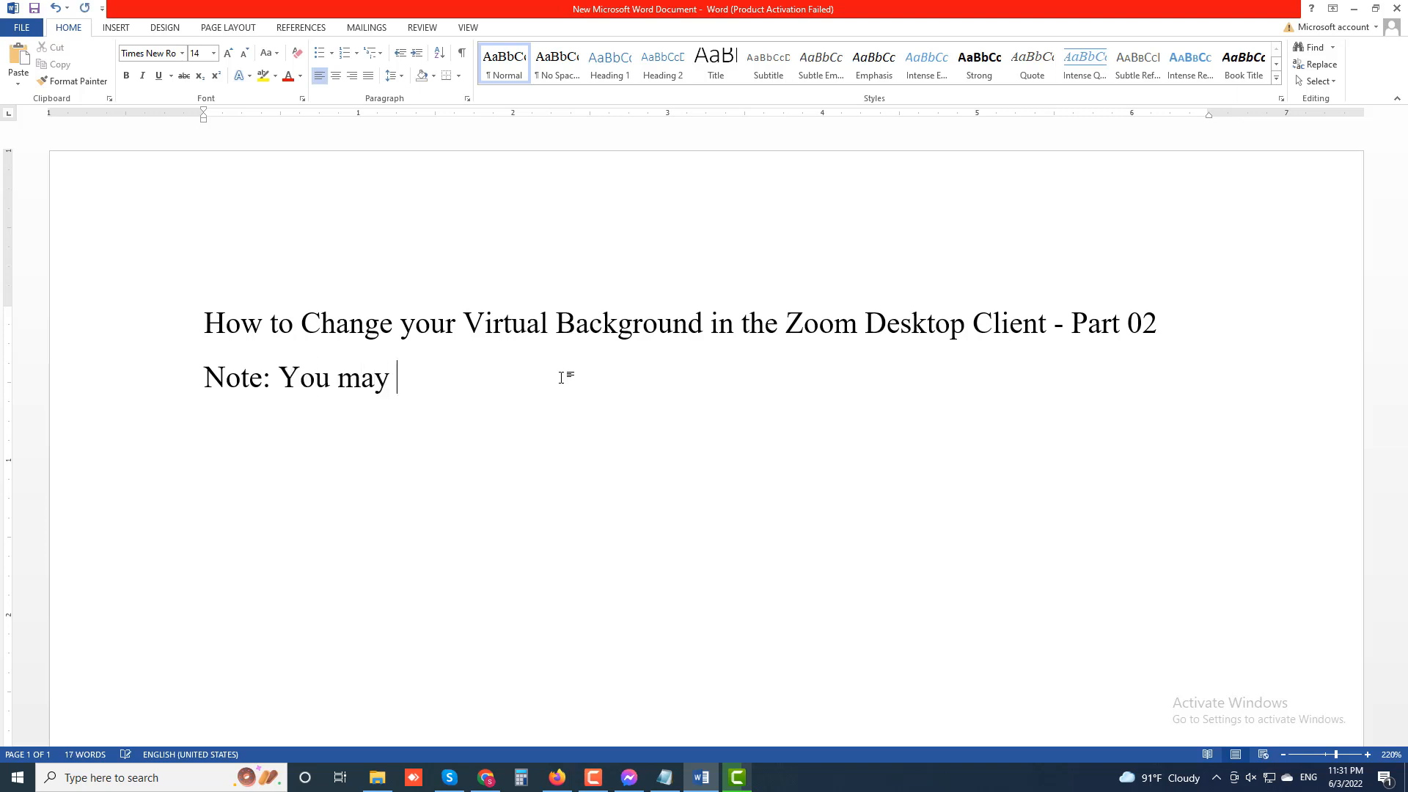
pyautogui.write('be promo')
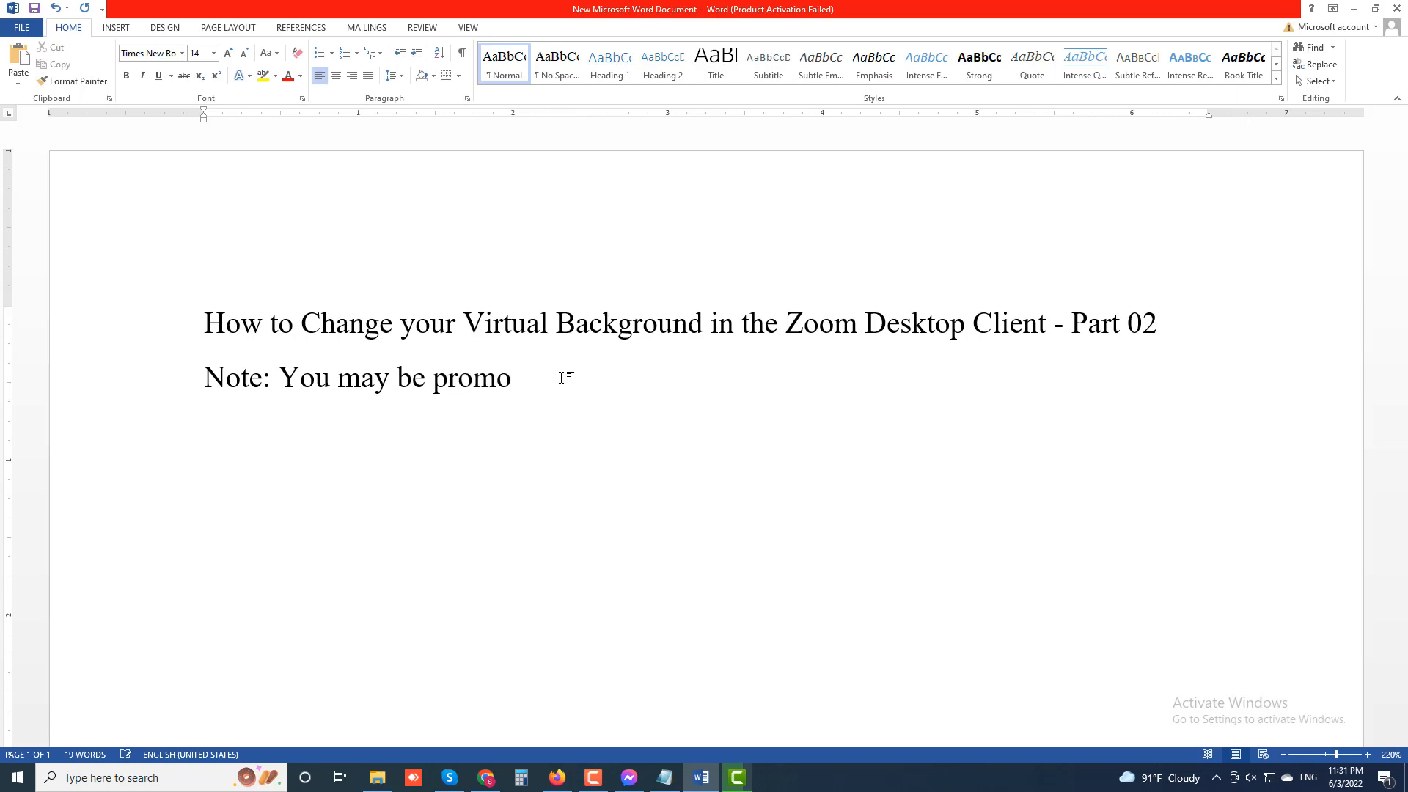
pyautogui.press('BackSpace')
pyautogui.press('BackSpace')
pyautogui.write('mpted to “Download')
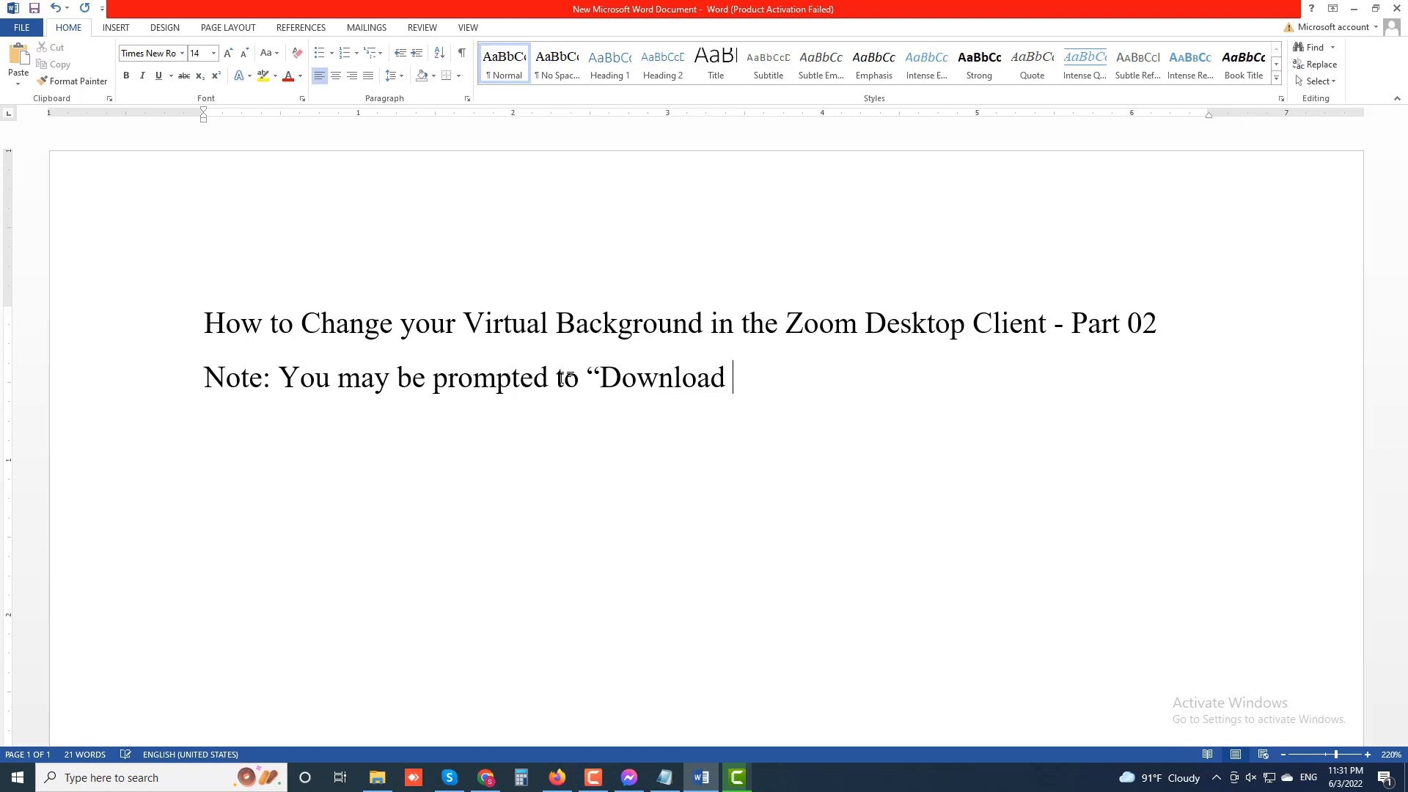
pyautogui.write(' the smar')
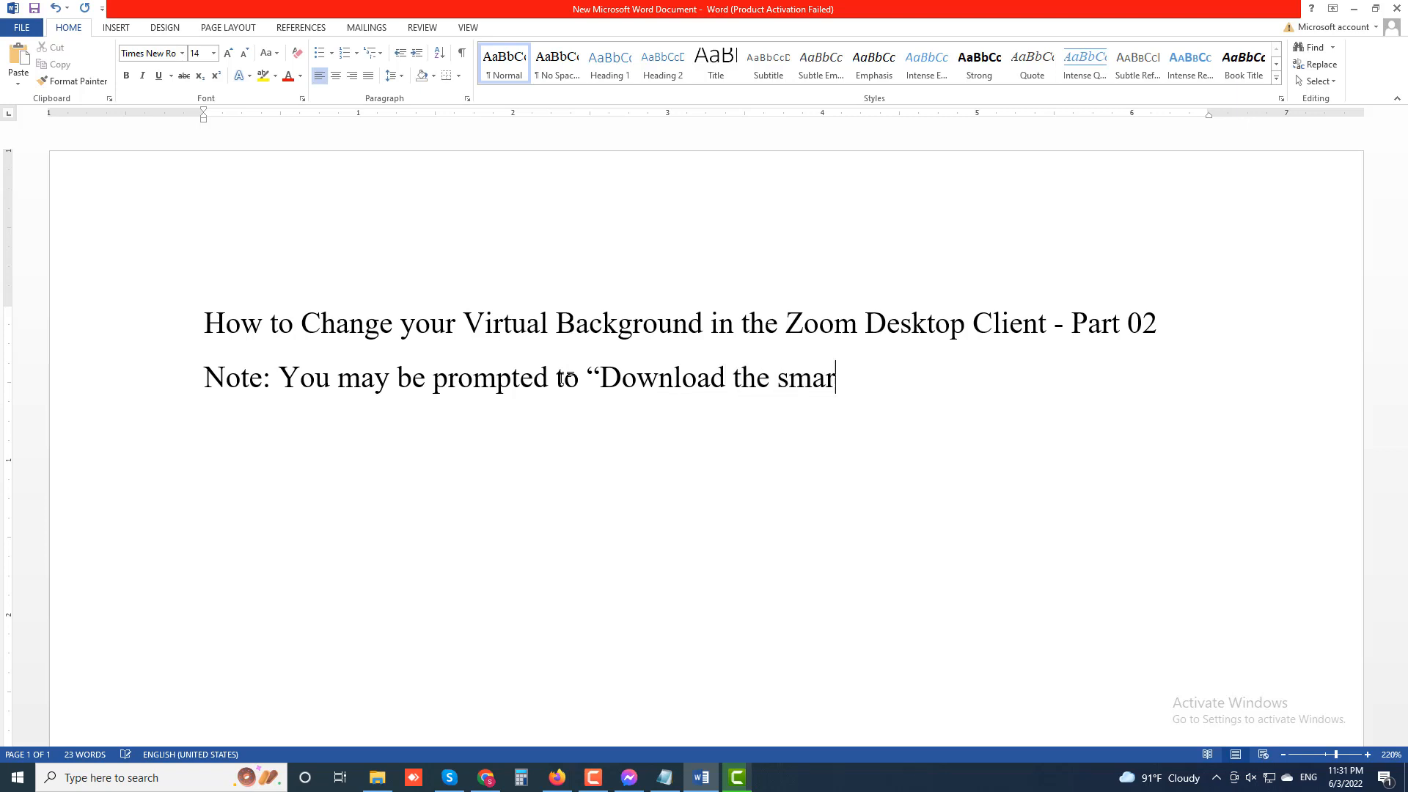
pyautogui.write('t virtual b')
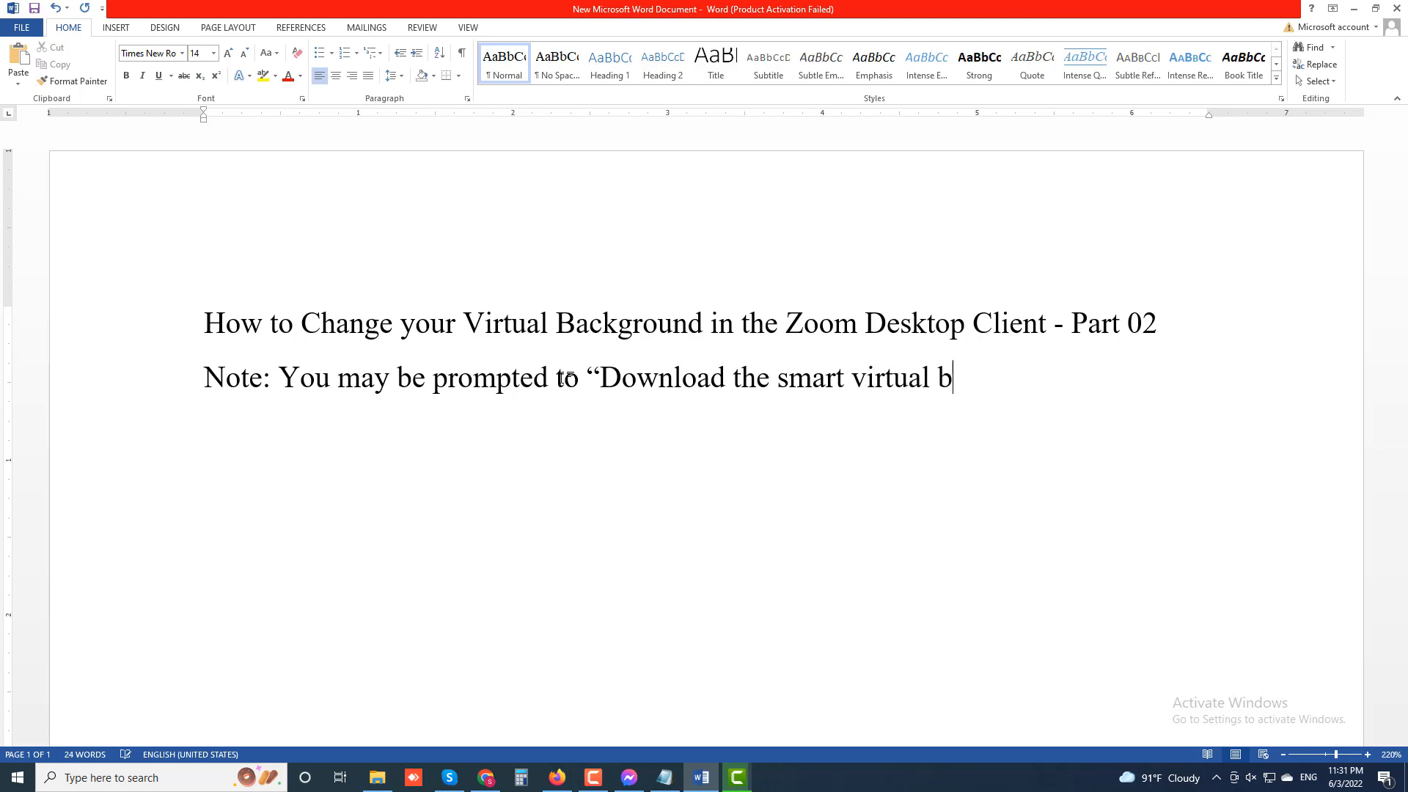
pyautogui.write('ackgrou')
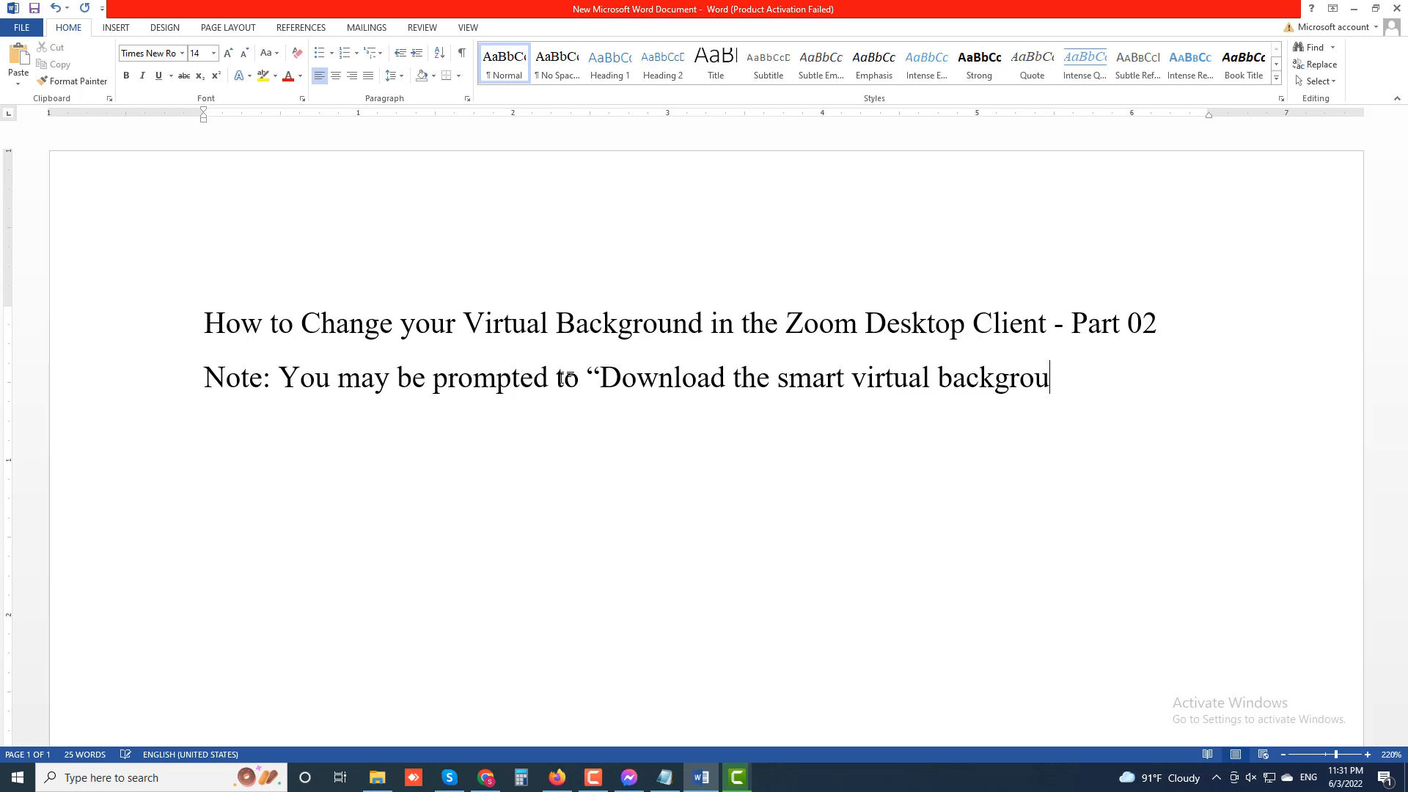
pyautogui.write('nd')
pyautogui.write(' pac')
pyautogui.write('k')
pyautogui.write('age"')
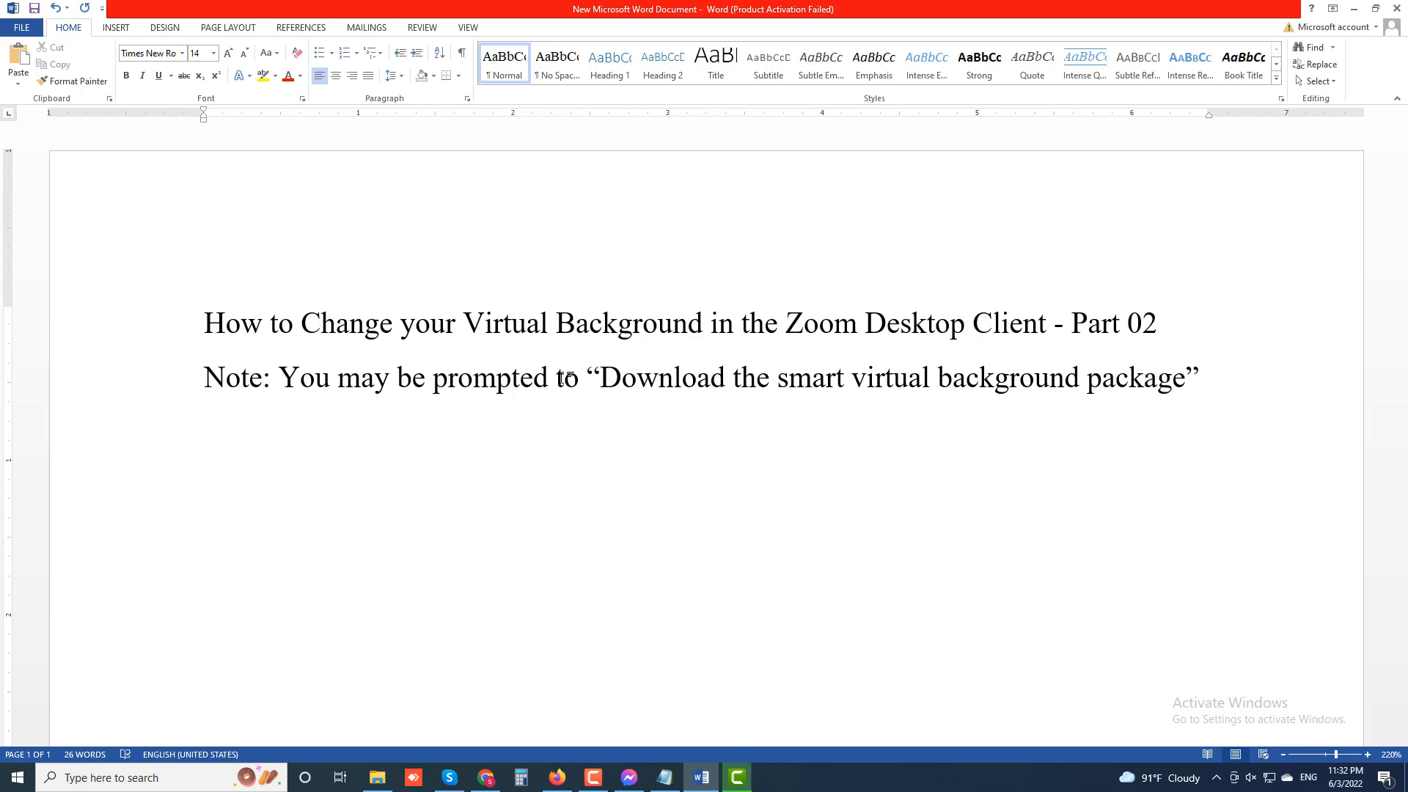
# Step: Continue the note's sentence with “if this is the first time you’ve used this feature”
pyautogui.press('Return')
pyautogui.write('if this')
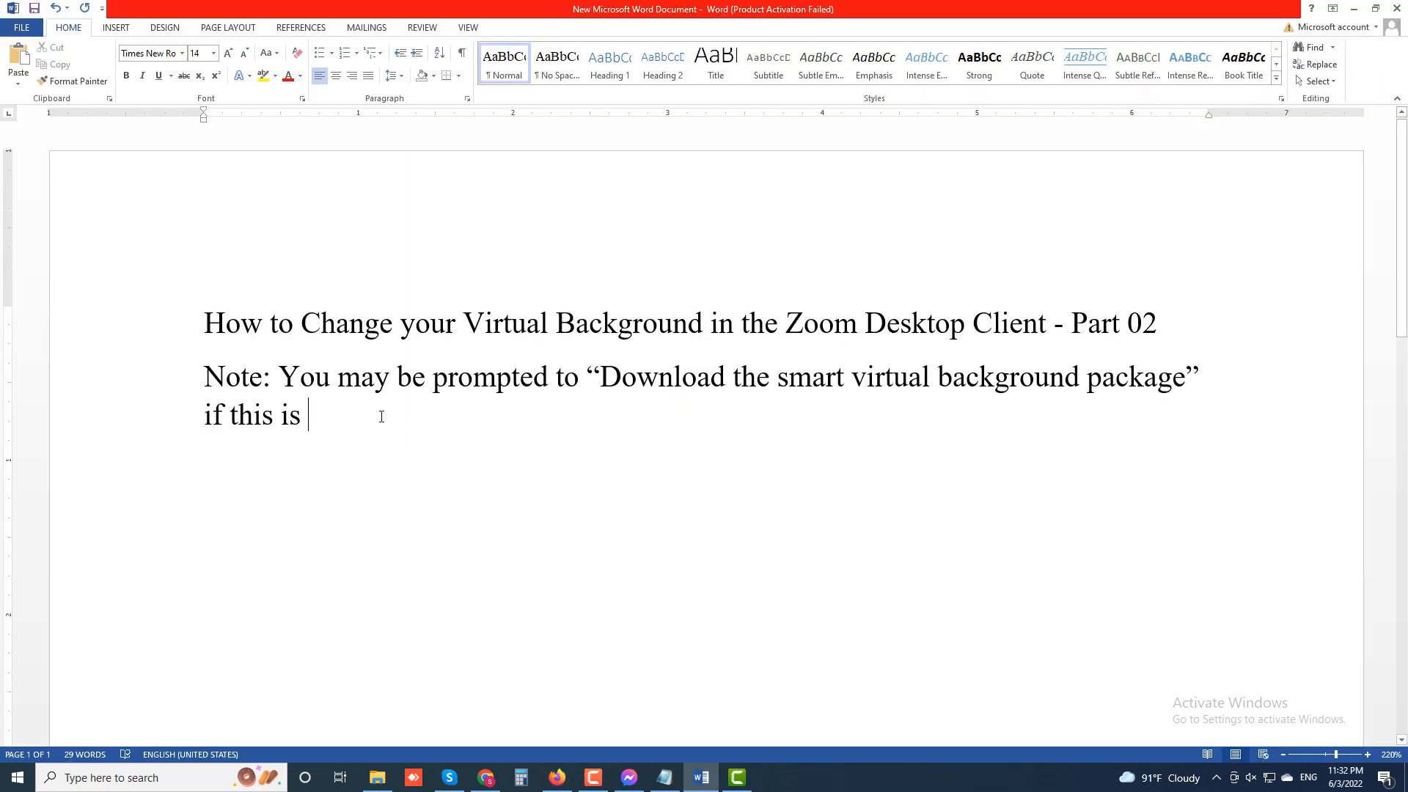
pyautogui.write('is the ')
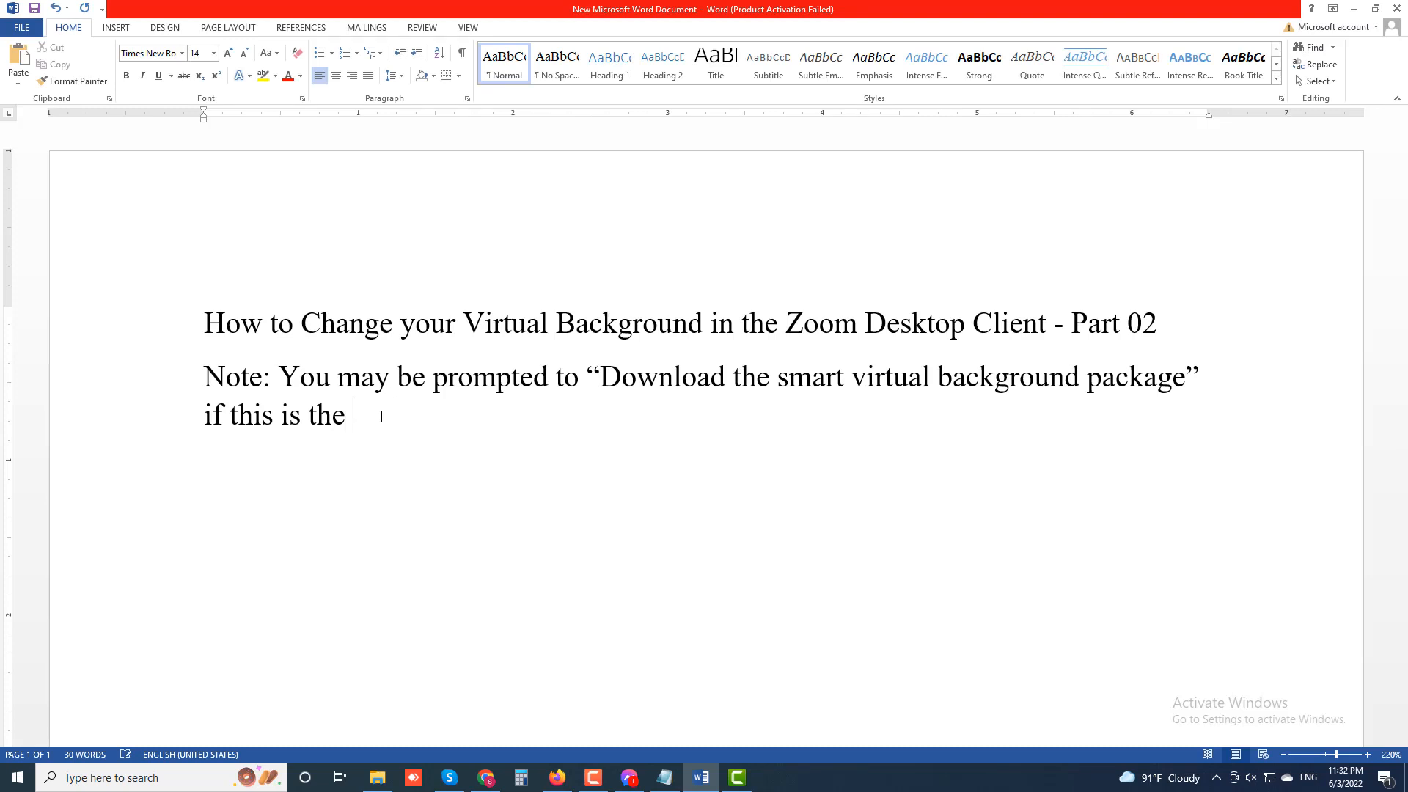
pyautogui.write('first time')
pyautogui.write('you’v')
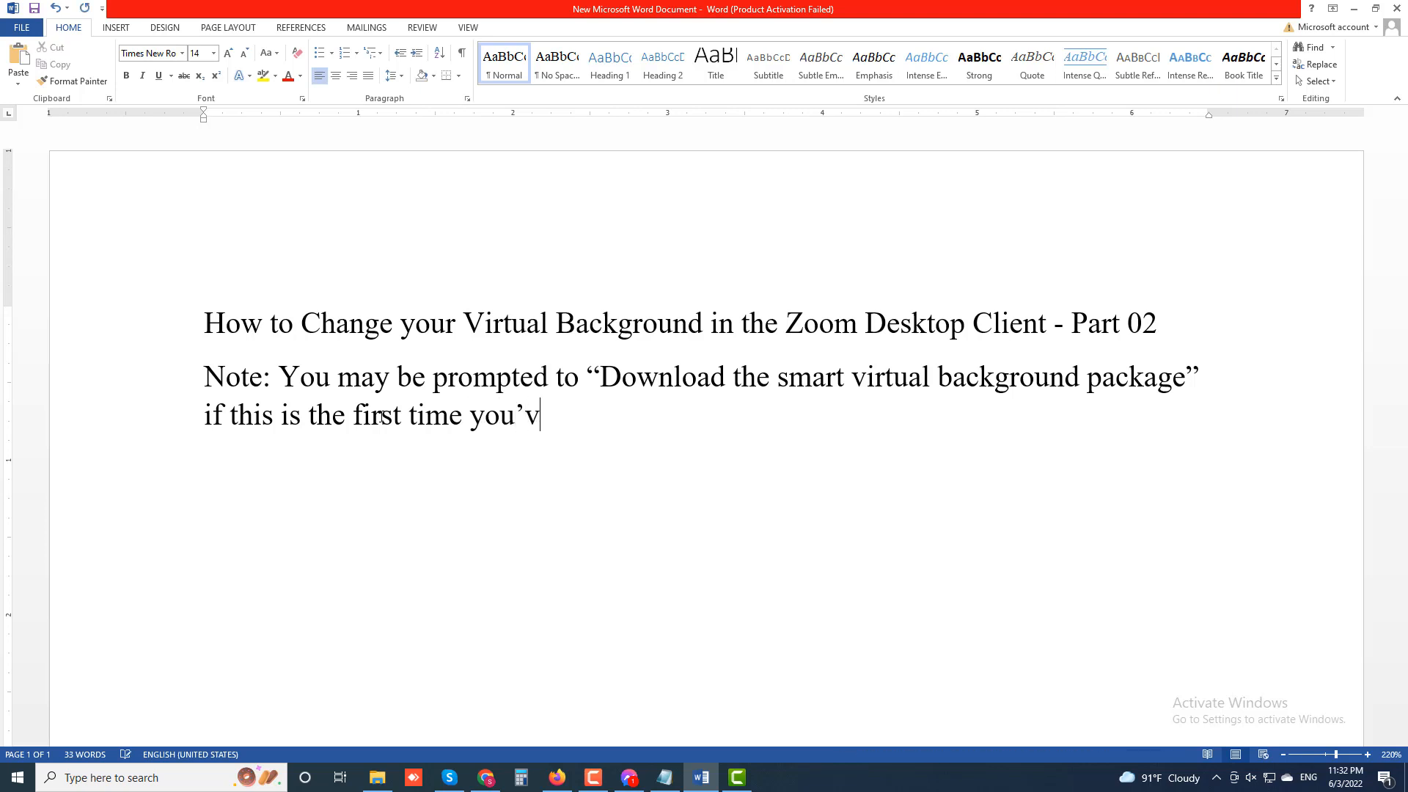
pyautogui.write('e used thids=')
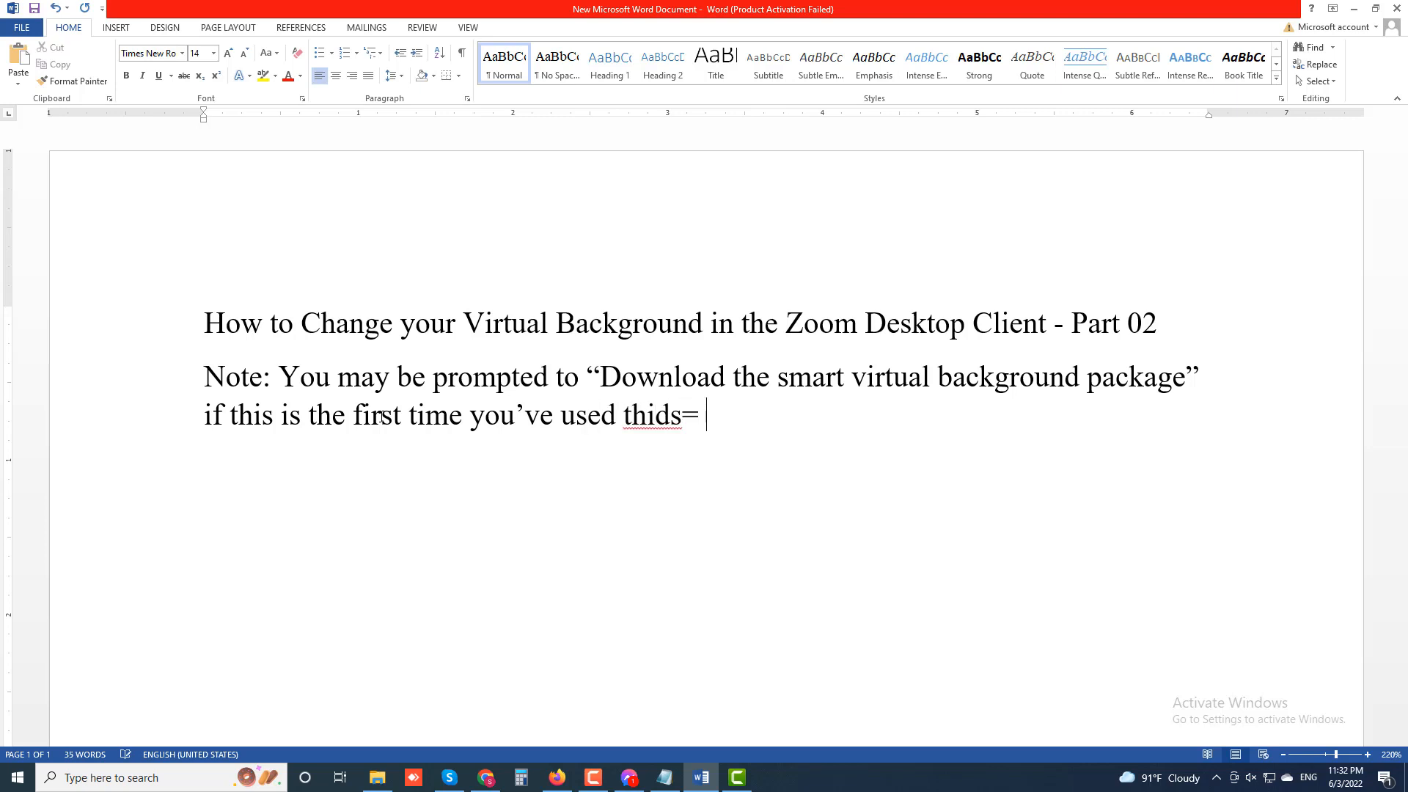
pyautogui.press('BackSpace')
pyautogui.press('BackSpace')
pyautogui.press('BackSpace')
pyautogui.write('s feature')
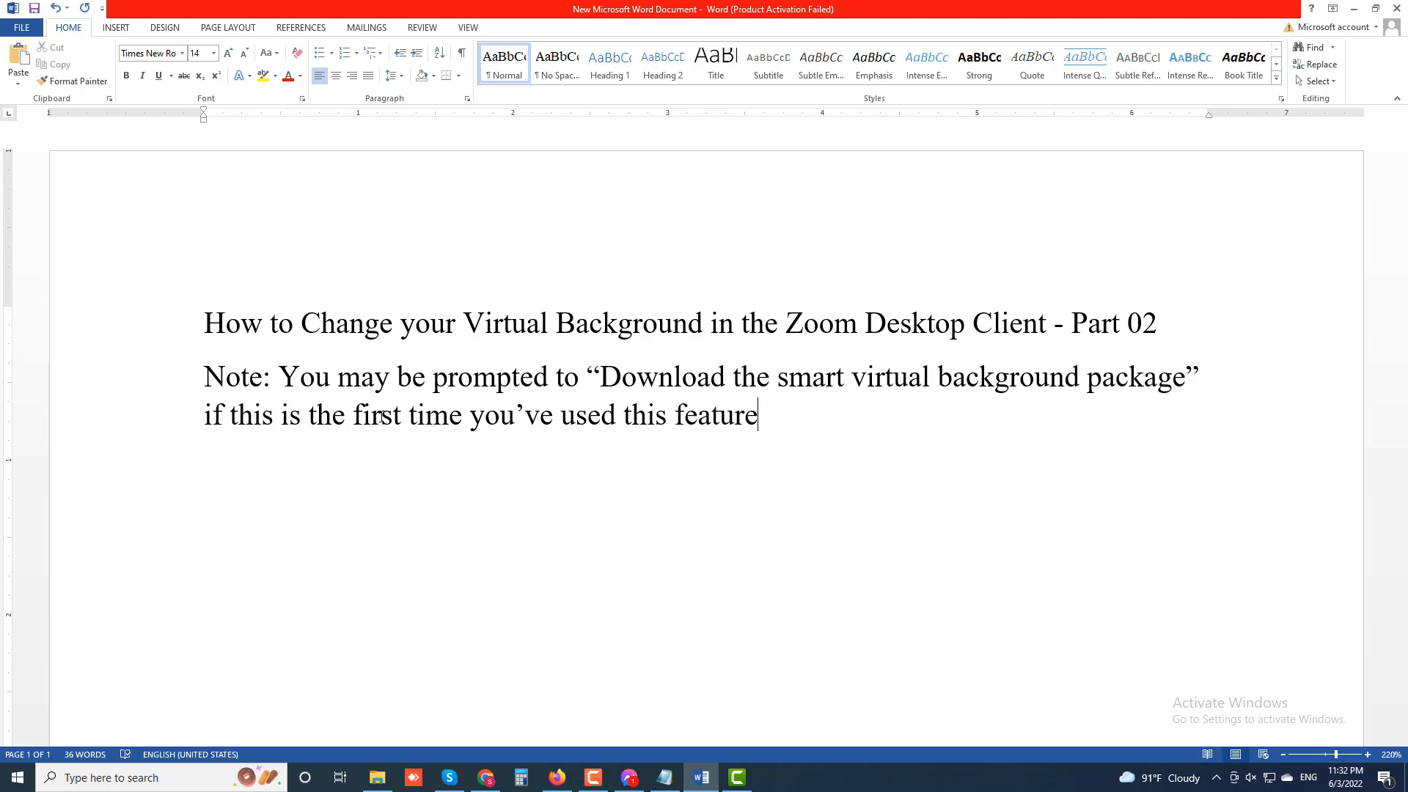
# Step: End the note's first sentence and add “In that case, select the Download button and the package will be installed automatically.”
pyautogui.write('. In that case')
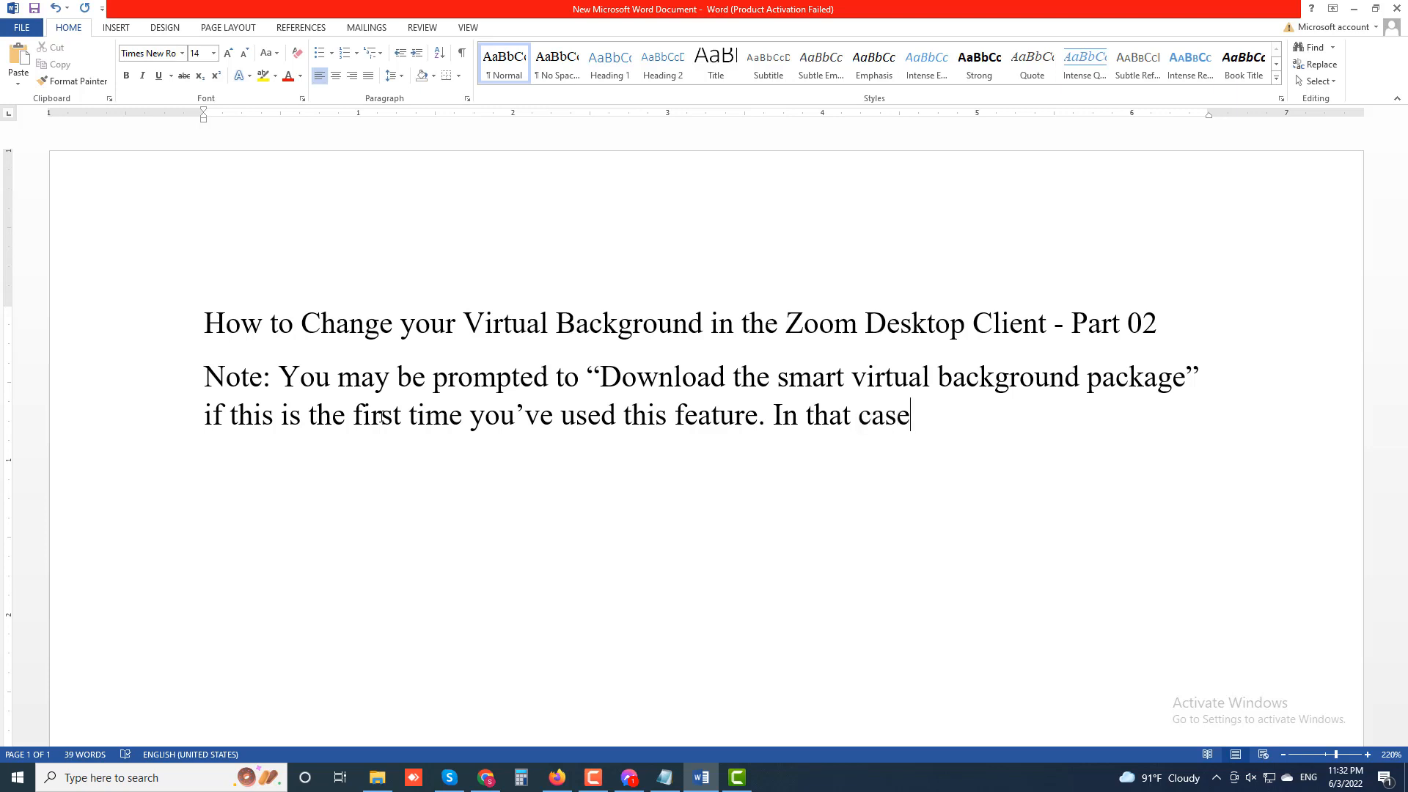
pyautogui.write(', select the Down')
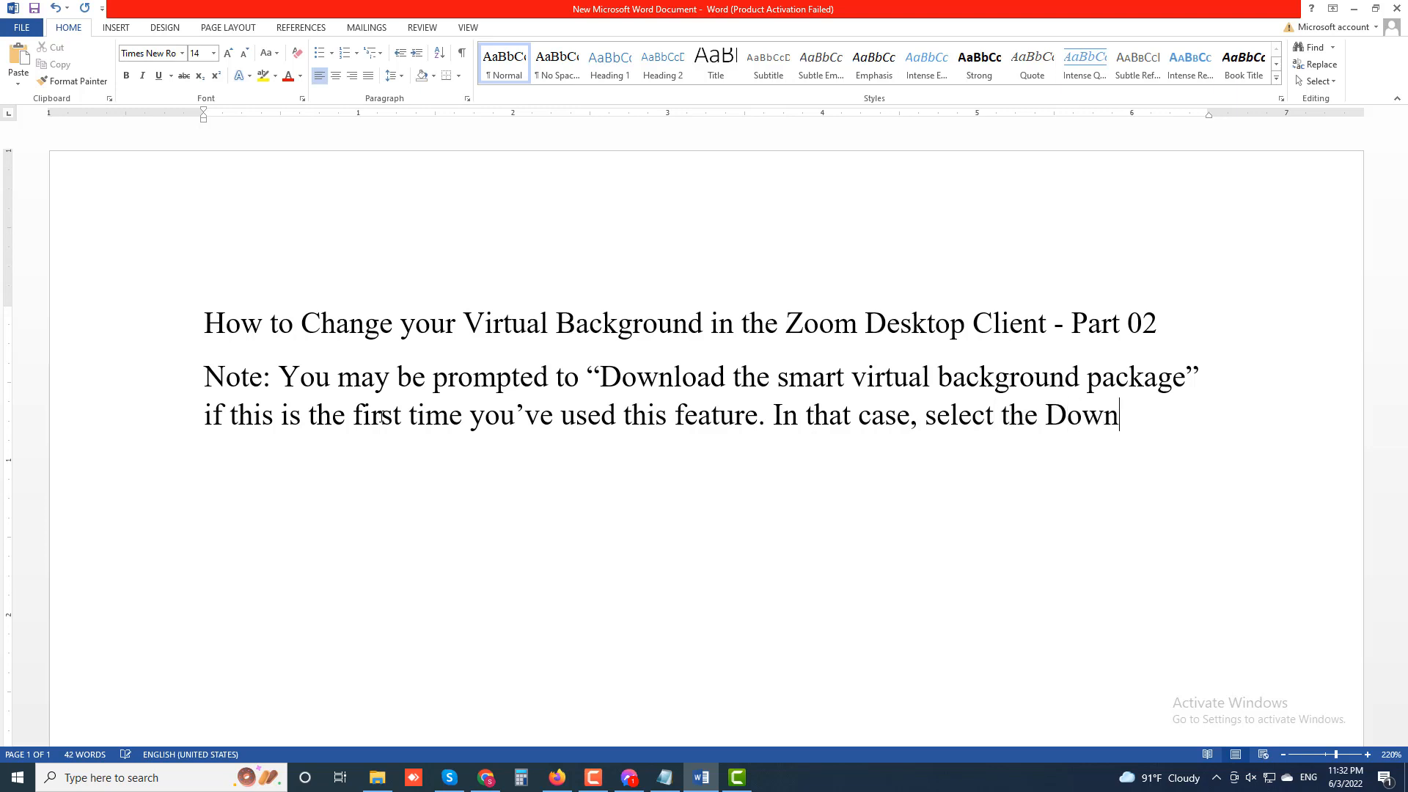
pyautogui.write('load button')
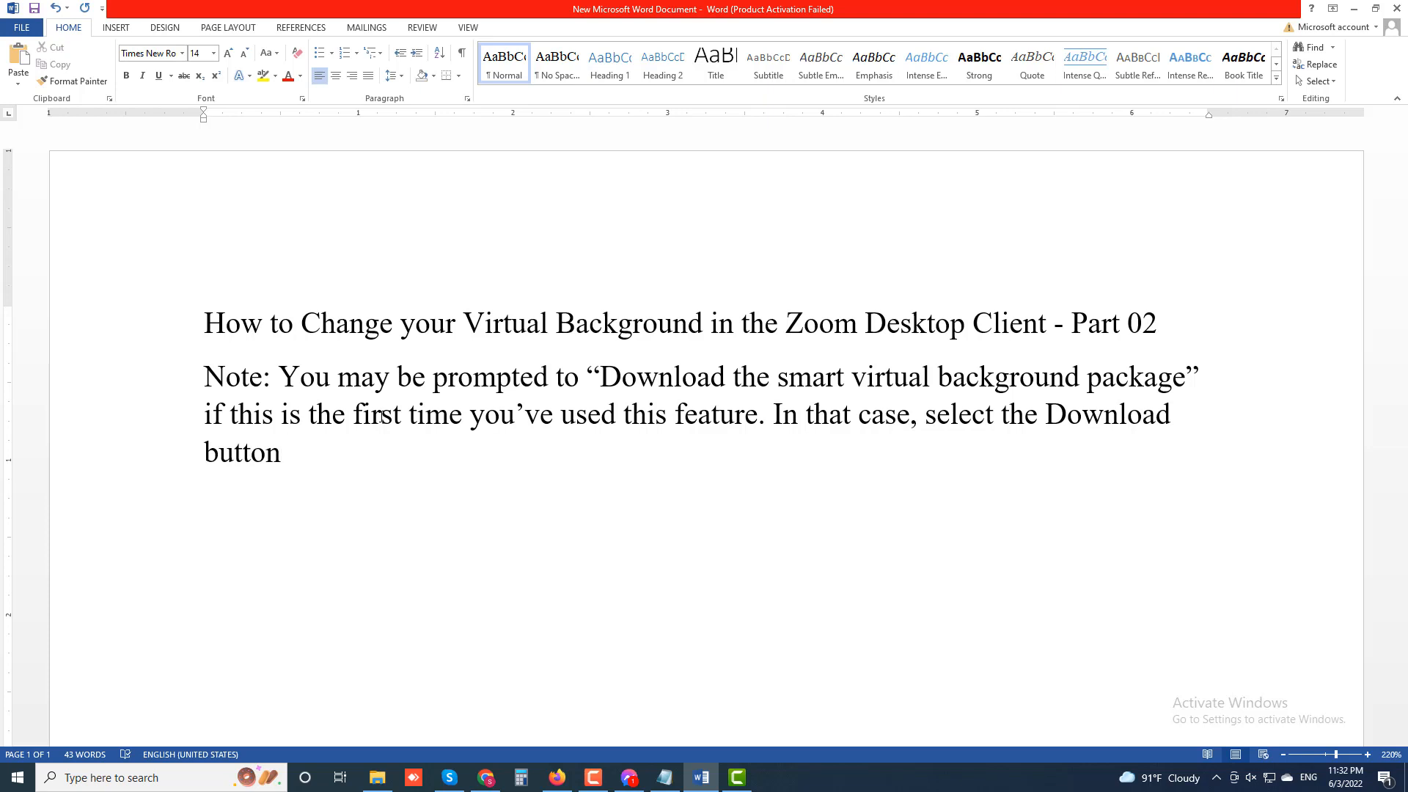
pyautogui.write(' and the packa')
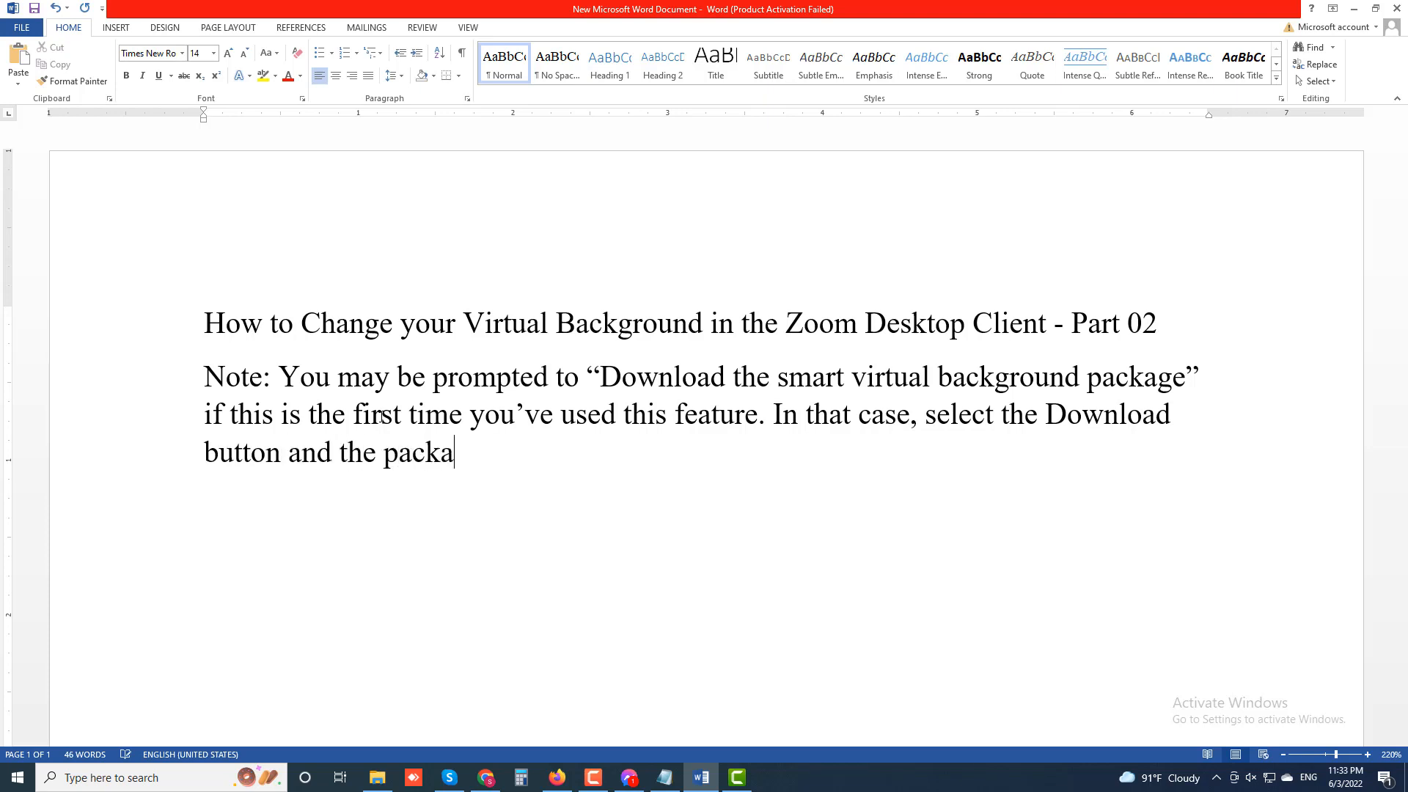
pyautogui.write('ge n')
pyautogui.press('BackSpace')
pyautogui.write('will be ')
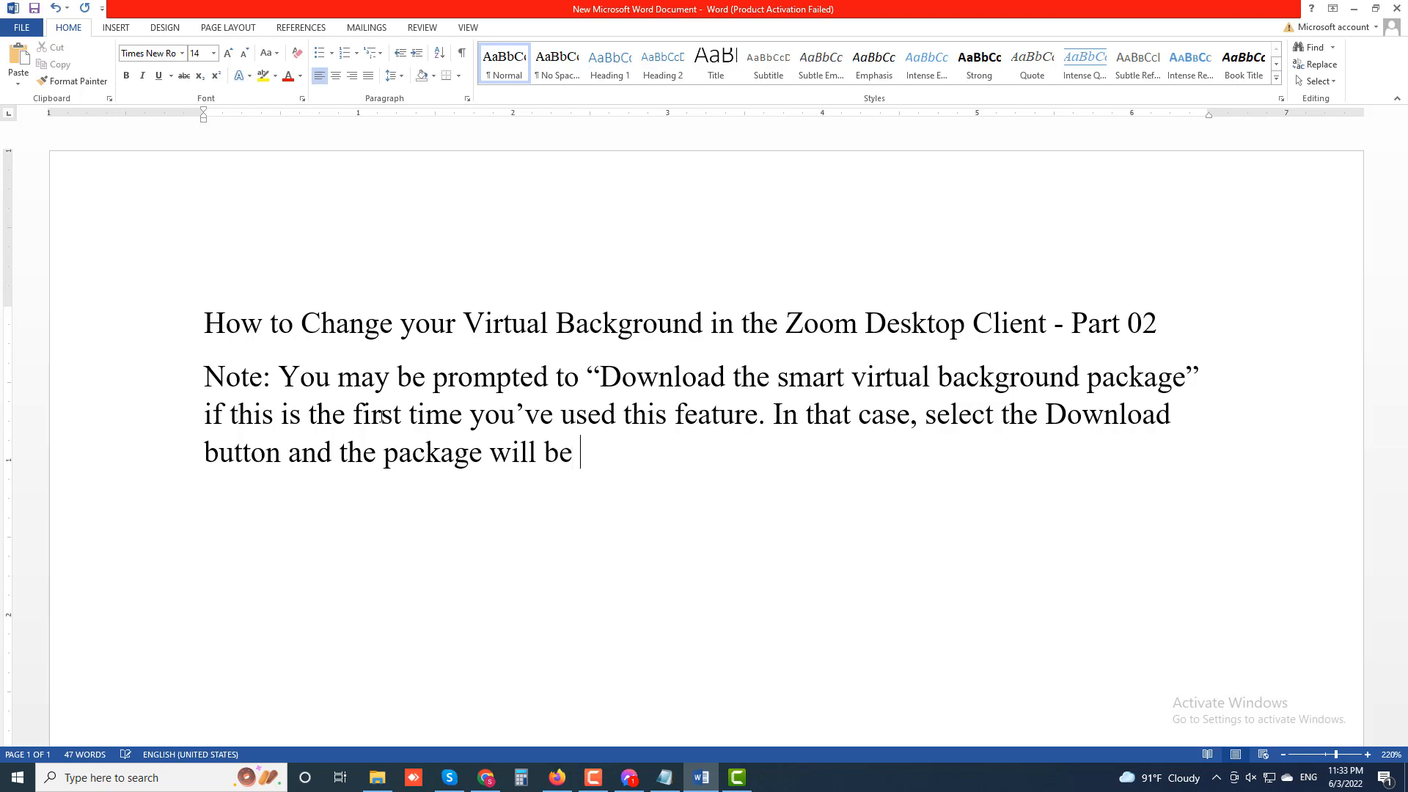
pyautogui.write('installed')
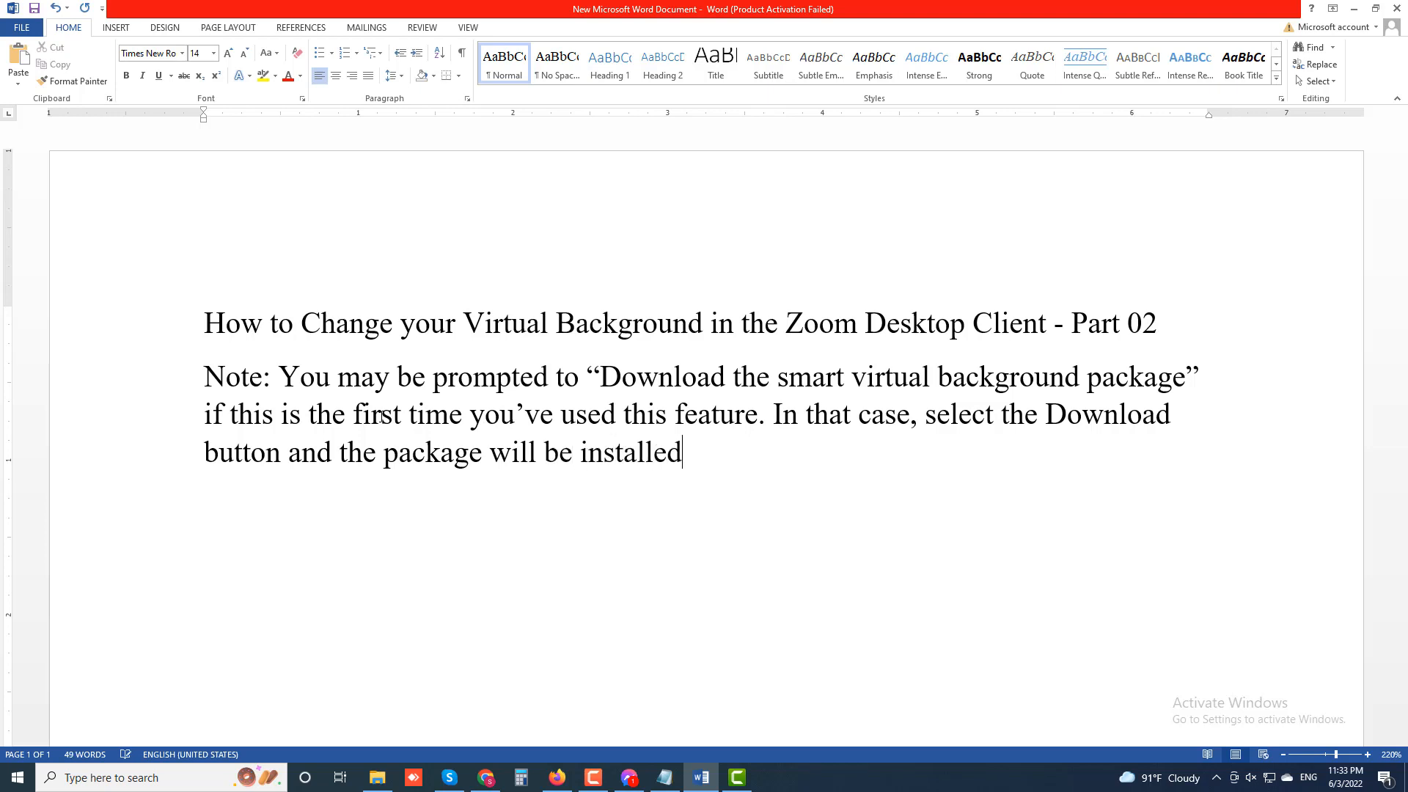
pyautogui.write(' automatica')
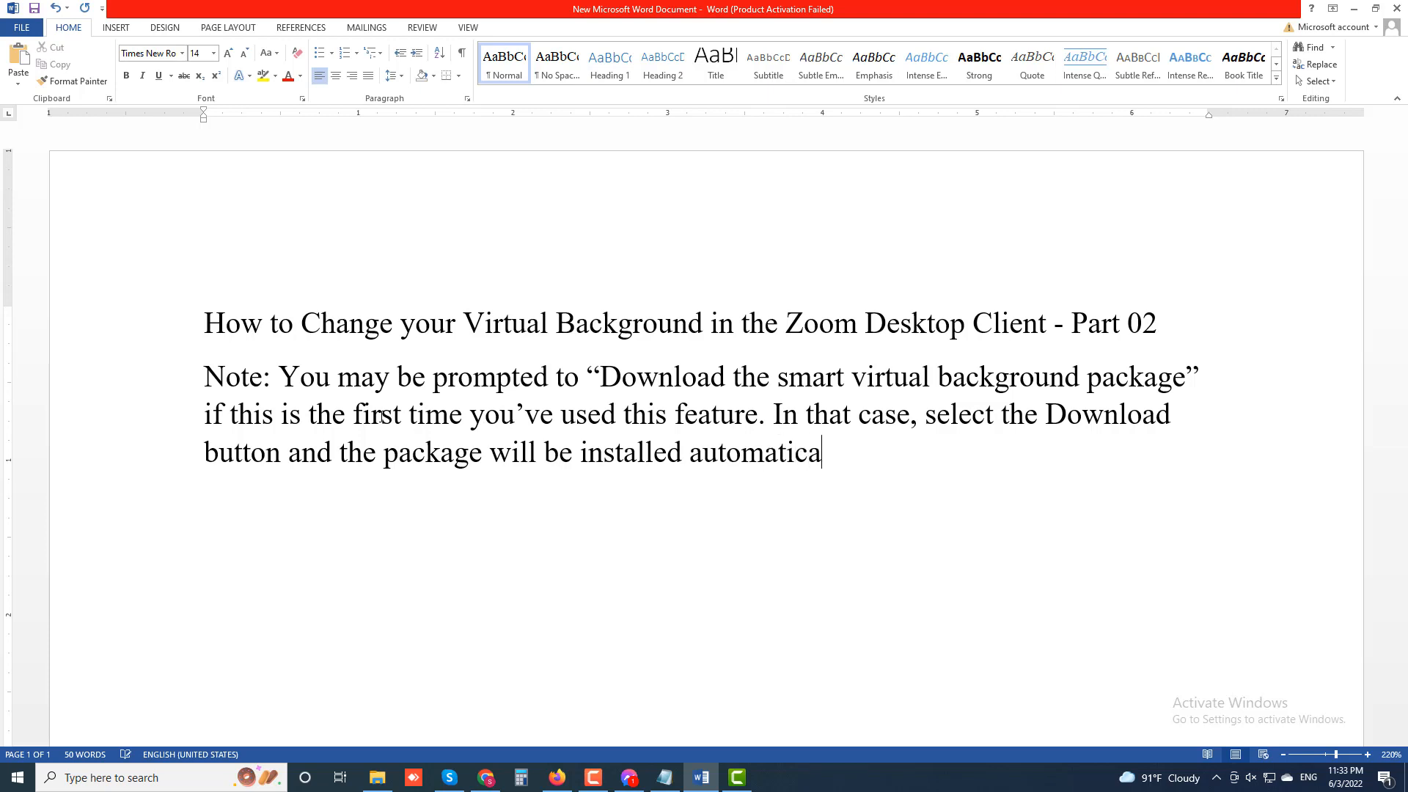
pyautogui.write('lly.')
# Step: Add a new paragraph below the note reading “How to change your virtual background in the Zoom mobile app”
pyautogui.press('Return')
pyautogui.write('How ')
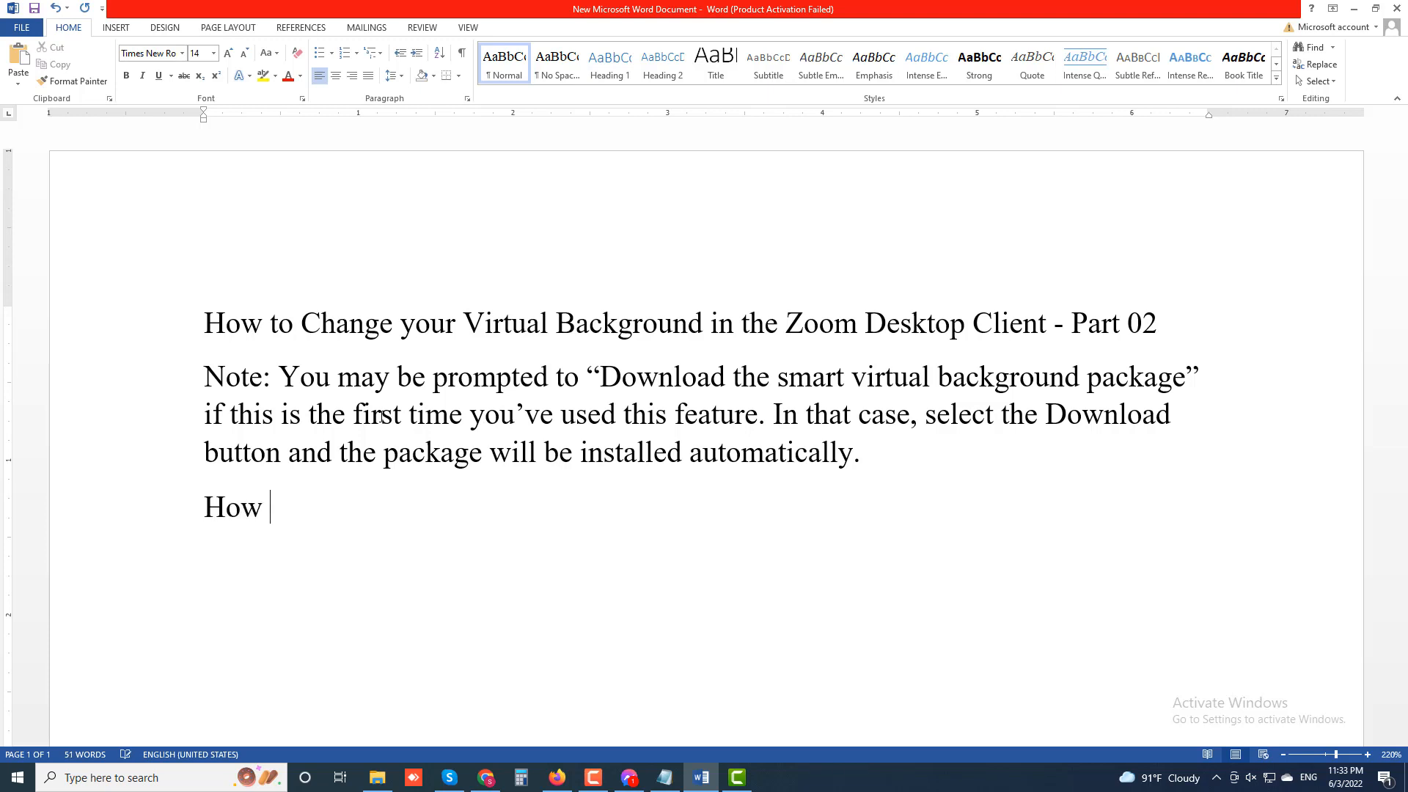
pyautogui.write('to change')
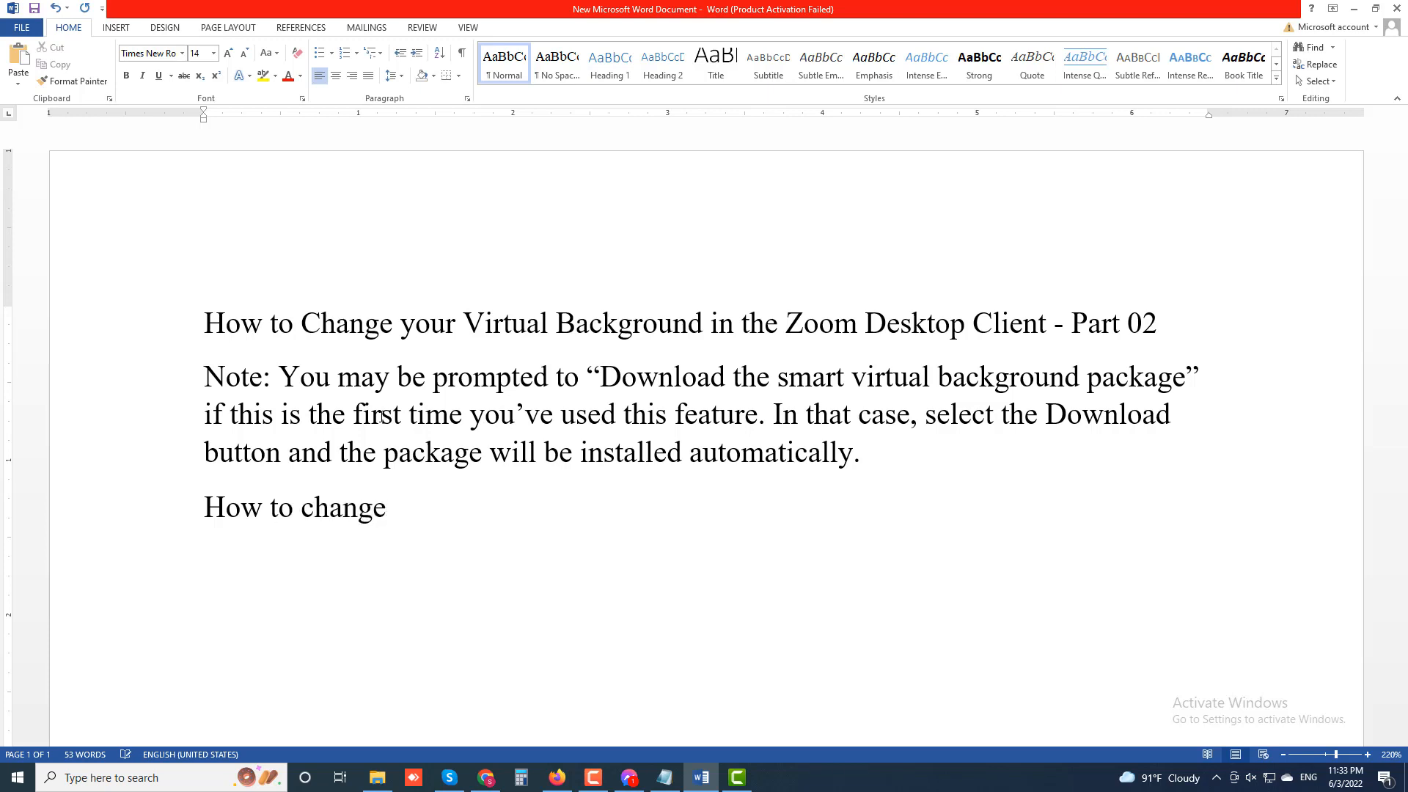
pyautogui.write(' your virt')
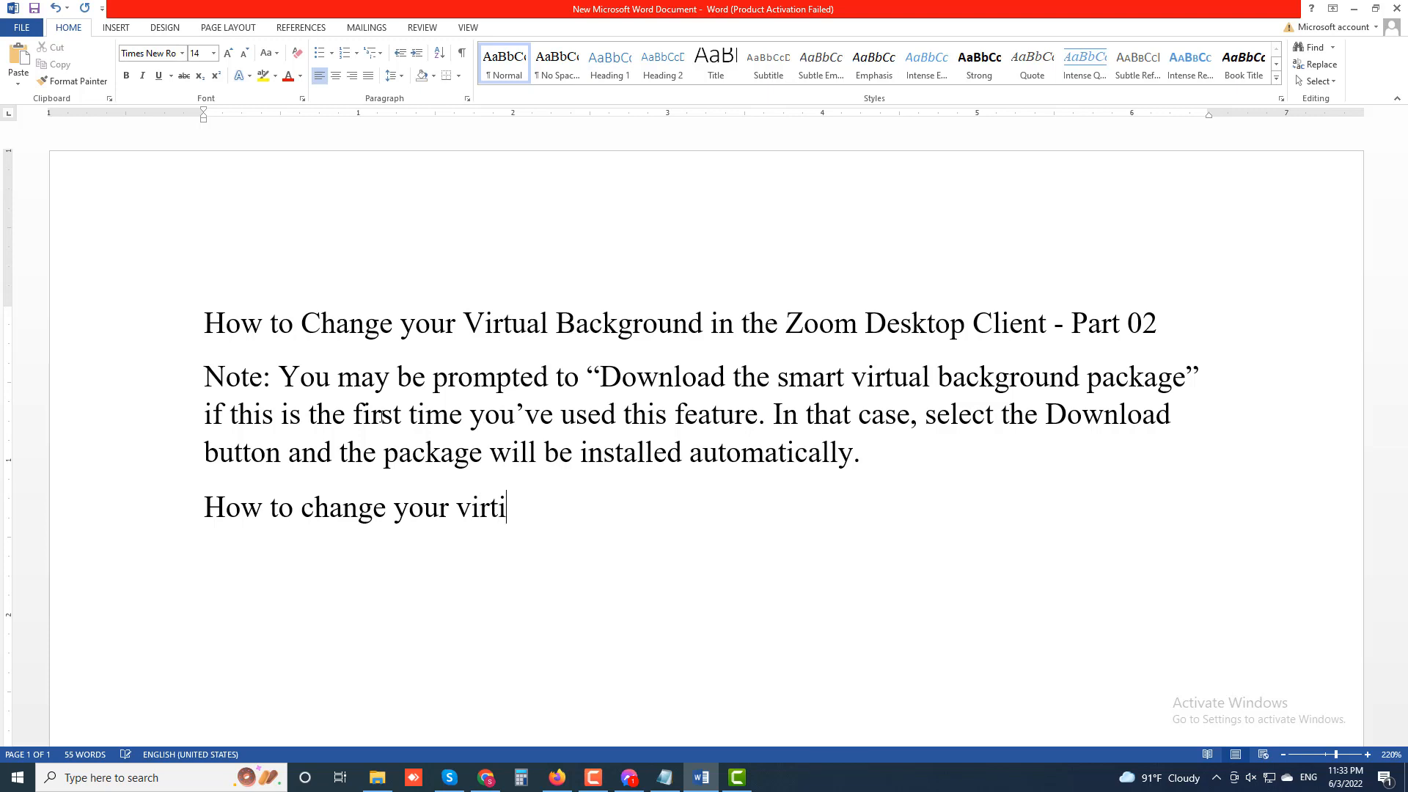
pyautogui.write('ual backgrou')
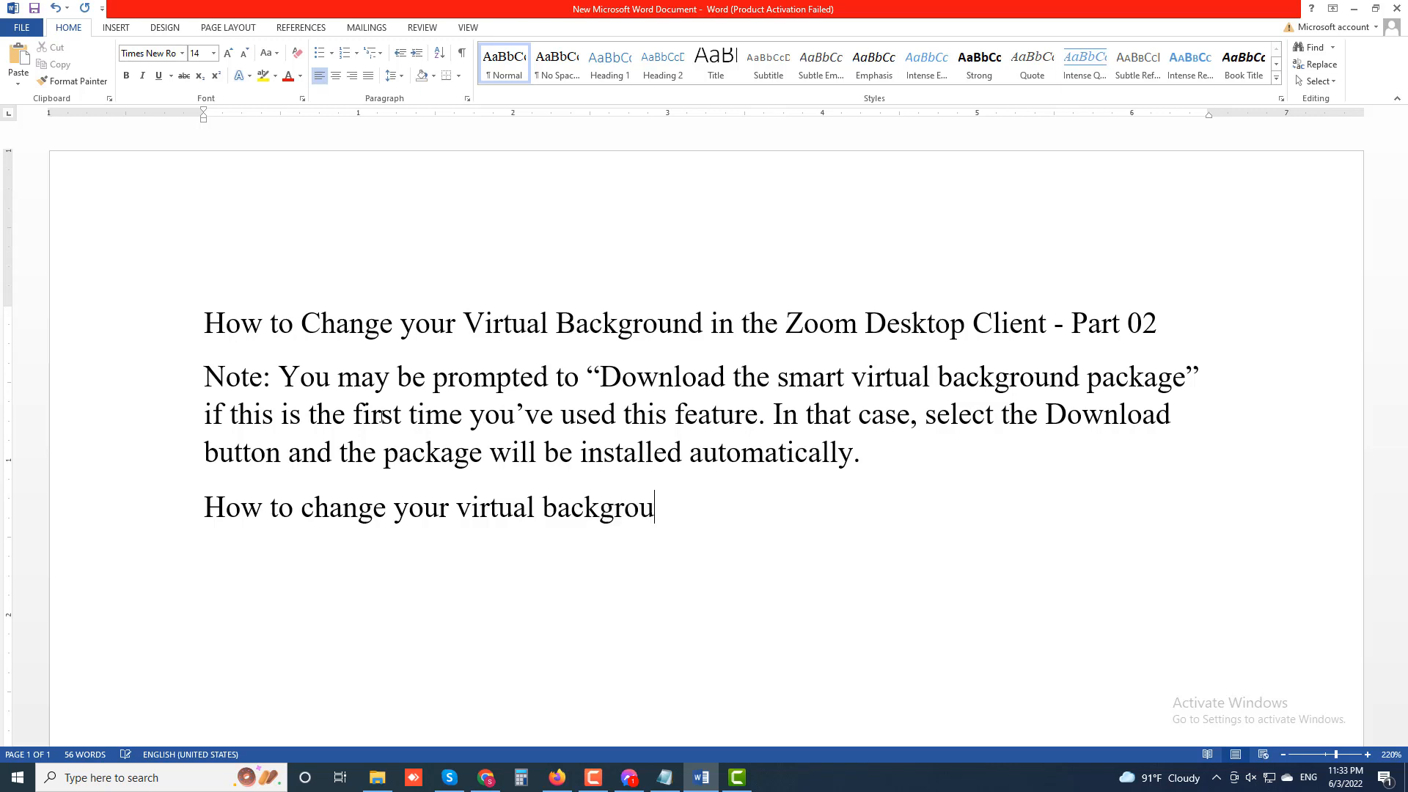
pyautogui.write('nd in the Zo')
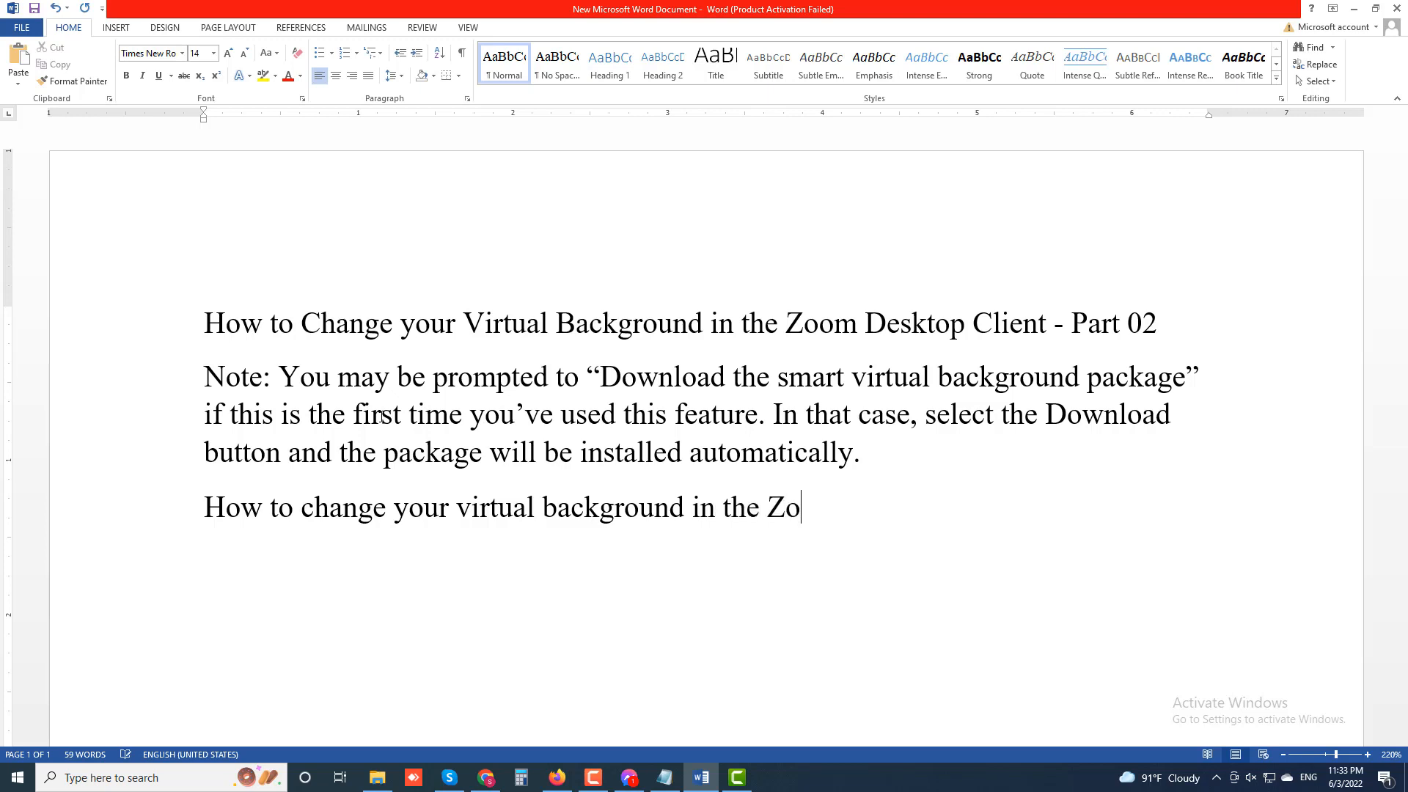
pyautogui.write('om mobil')
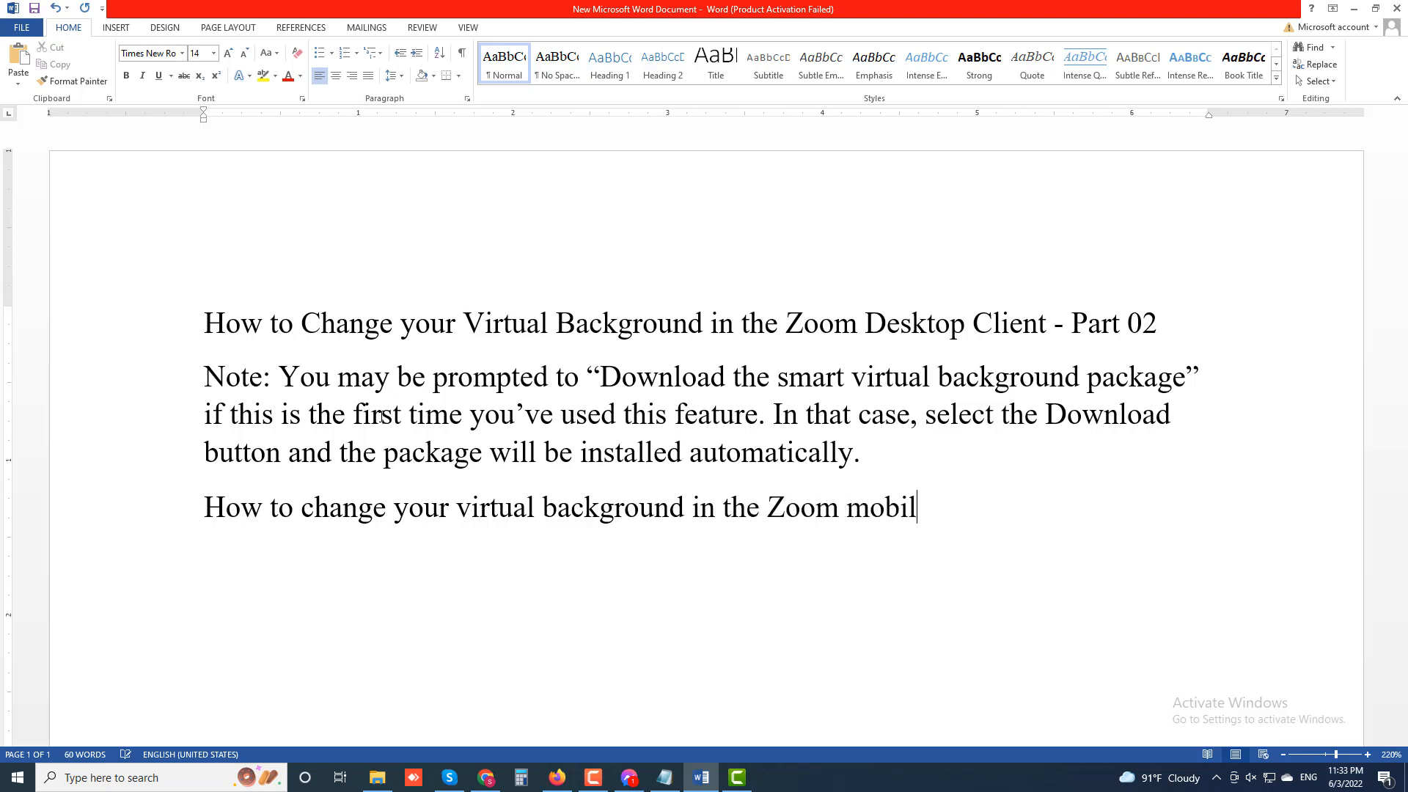
pyautogui.write('e app')
# Step: Start a new paragraph below the mobile app heading reading “In the Zoom mobile app for Android or iOS”
pyautogui.press('Return')
pyautogui.write('In the Zoo')
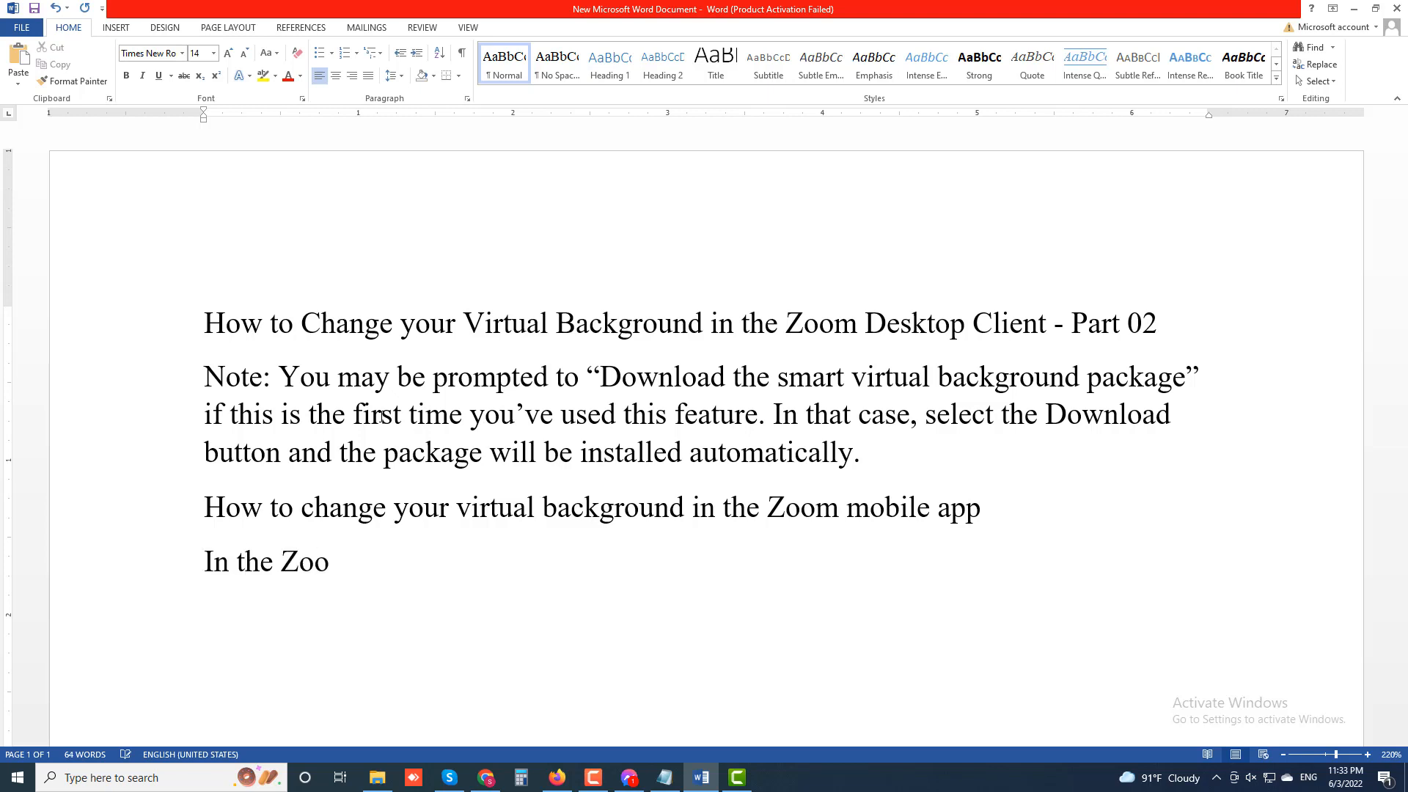
pyautogui.write('m mobile app')
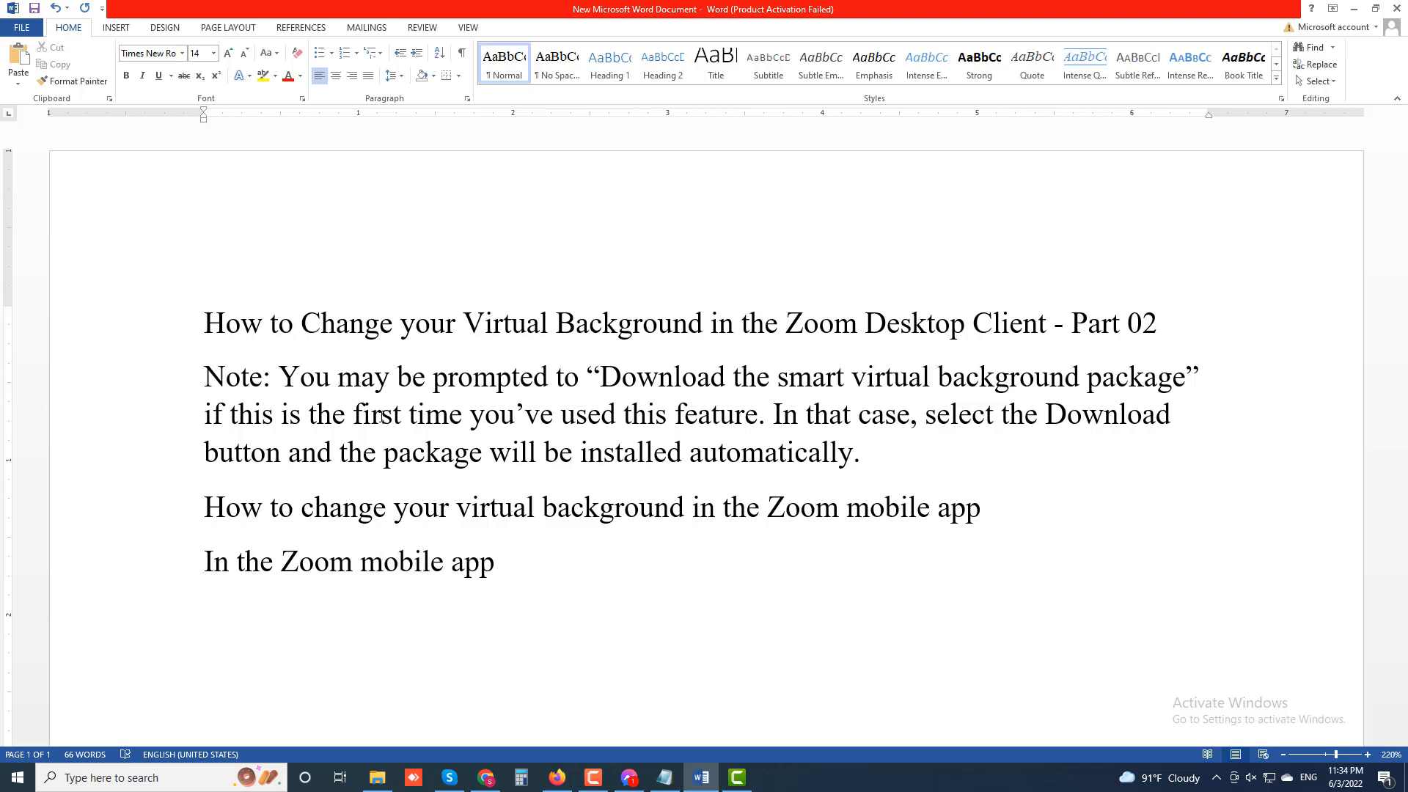
pyautogui.write(' for Andro')
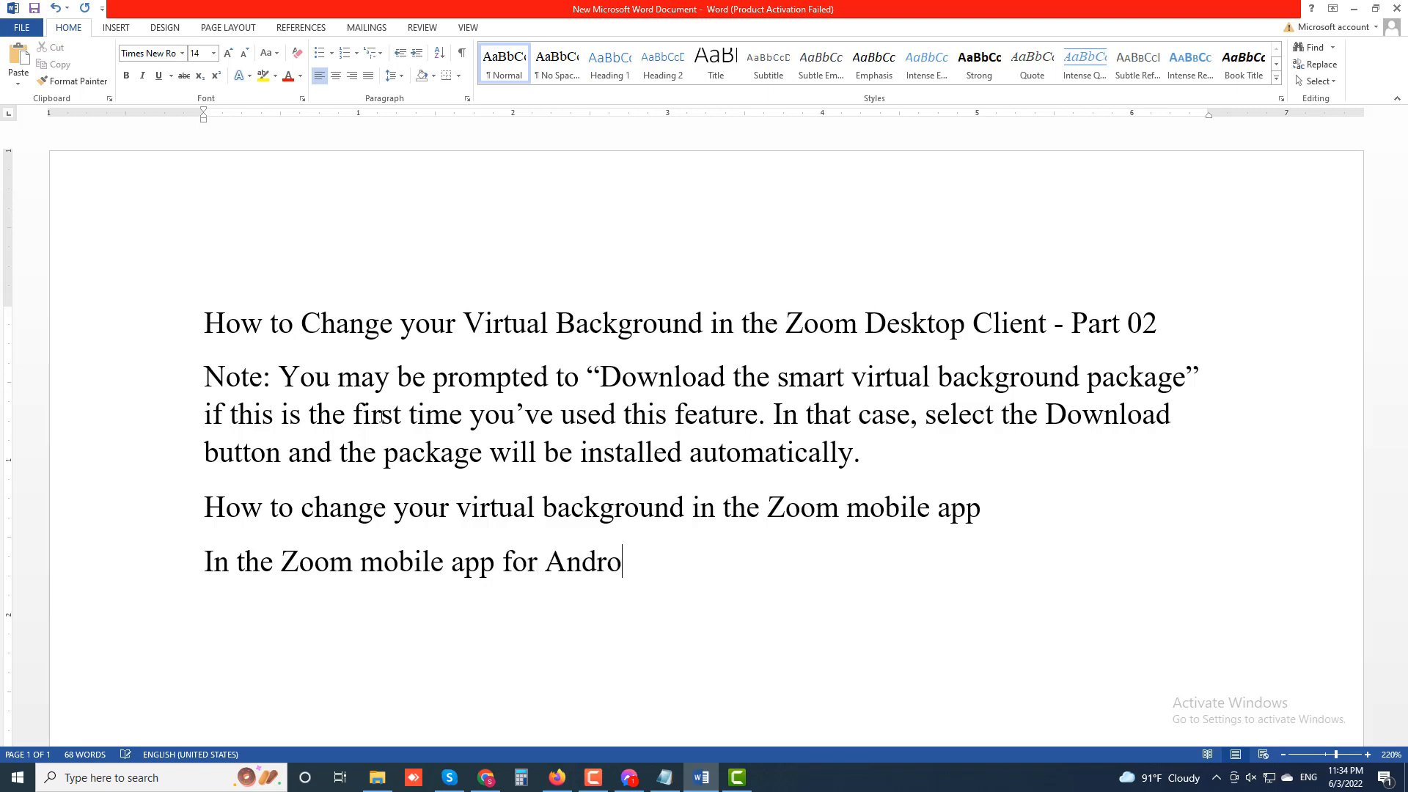
pyautogui.write('id or iOS')
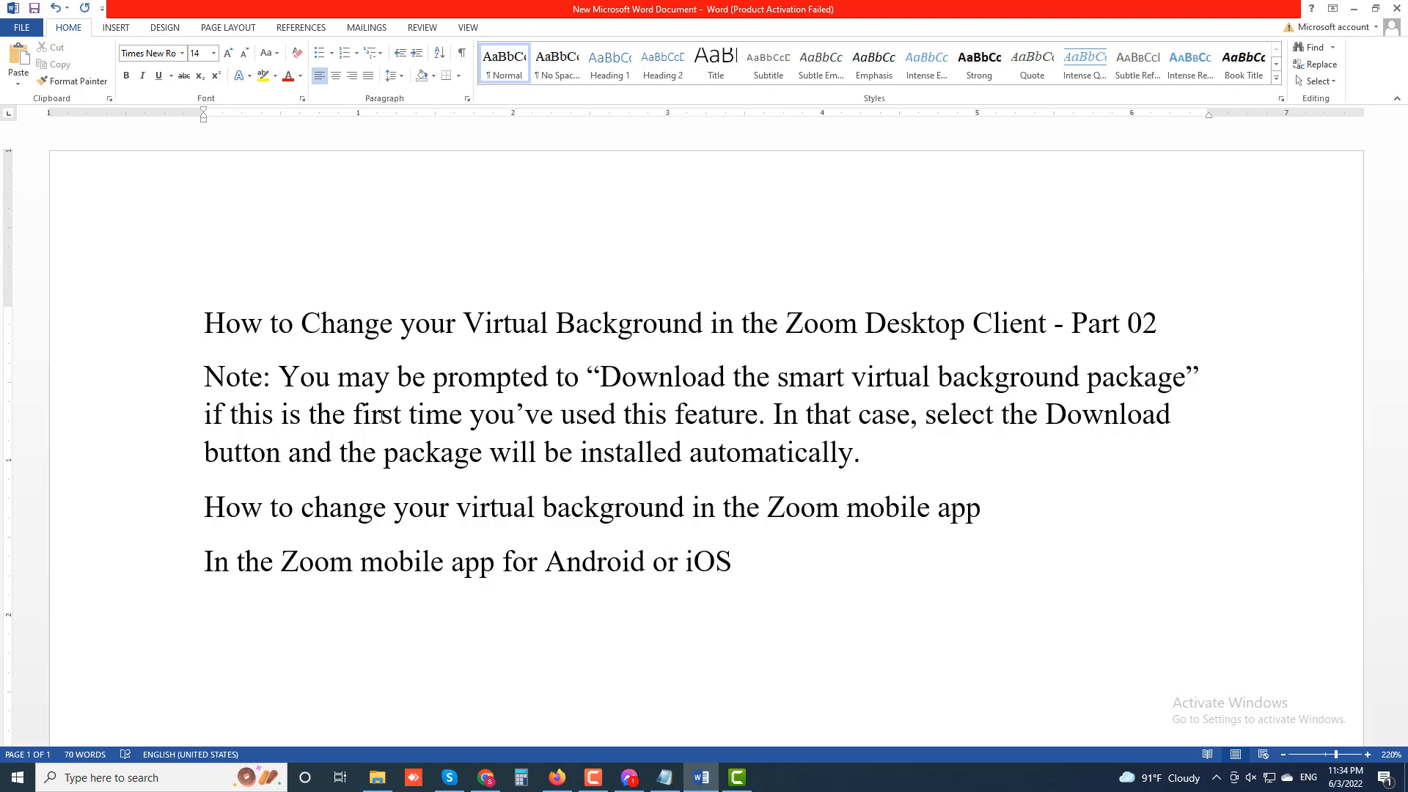
# Step: Continue the sentence after “iOS” with “, you can easily change your virtual background” and save the document
pyautogui.press('BackSpace')
pyautogui.write('s')
pyautogui.press('BackSpace')
pyautogui.write('S, you can ')
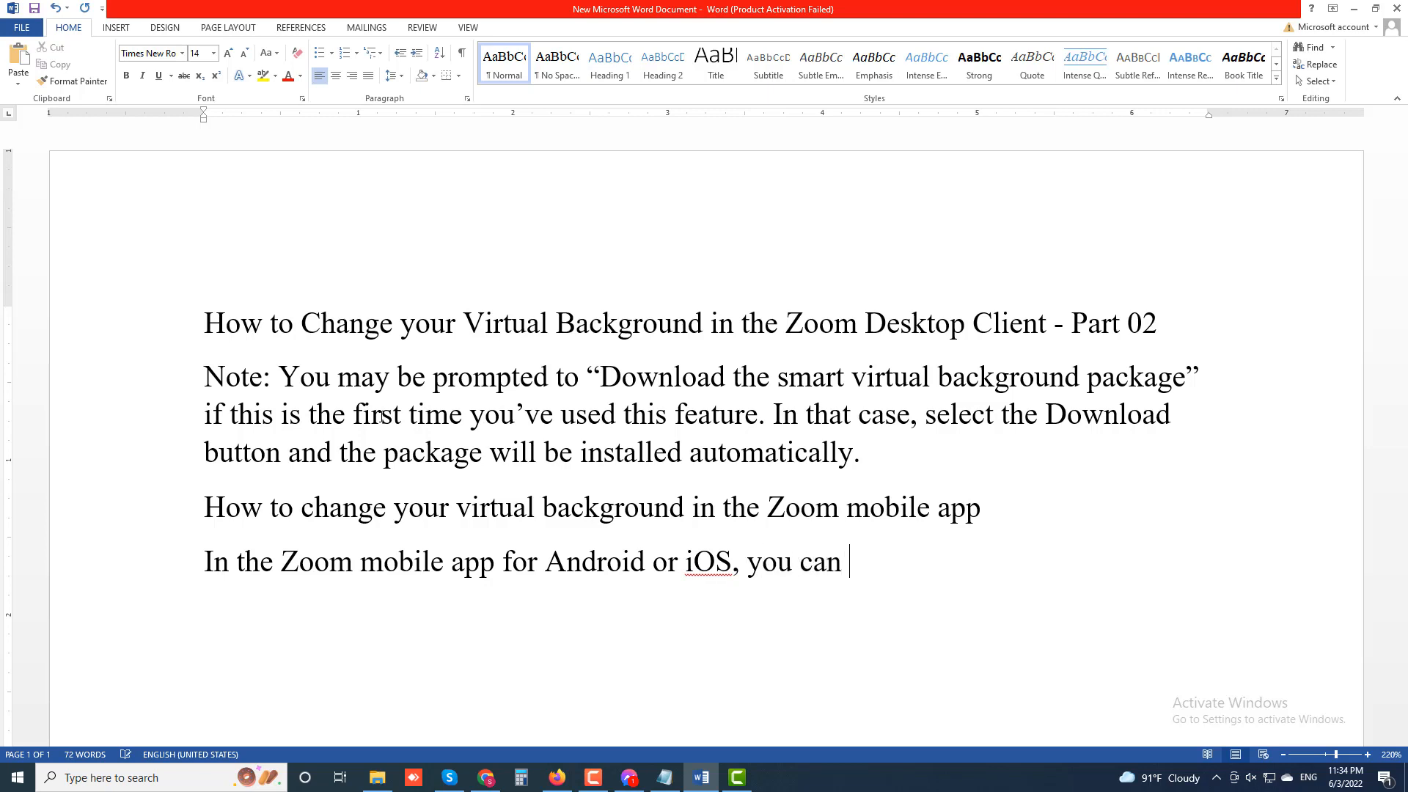
pyautogui.write('easily change yo')
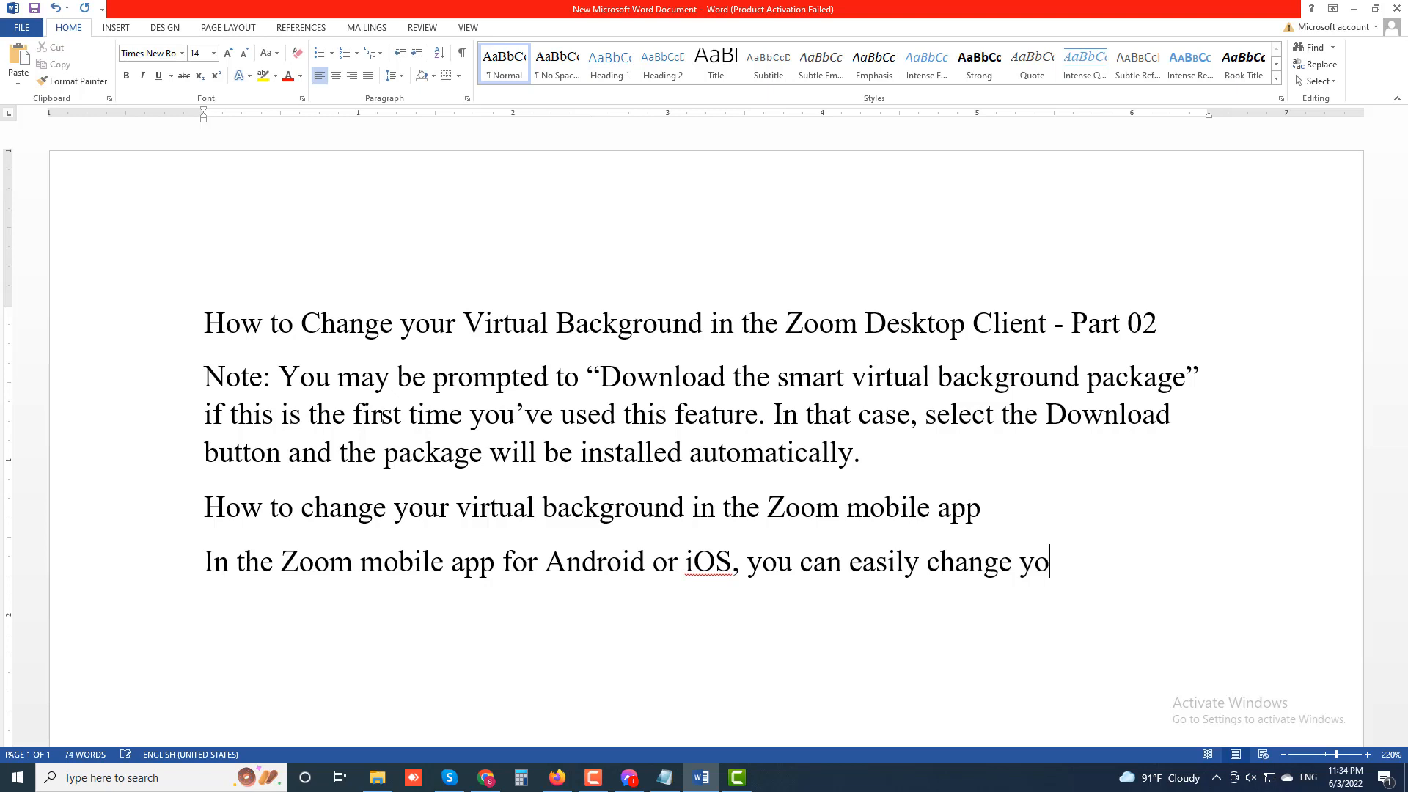
pyautogui.write('ur virtual bac')
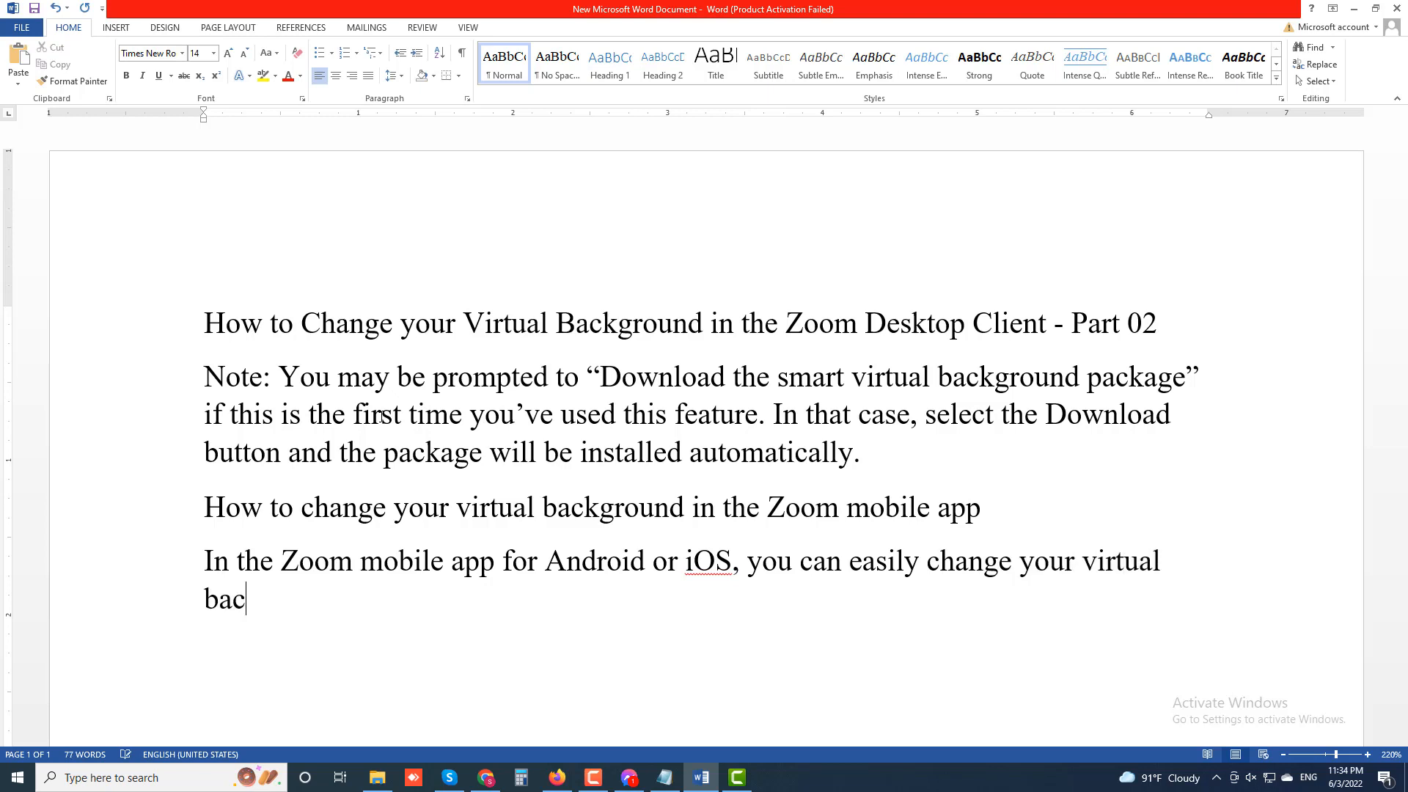
pyautogui.write('kground')
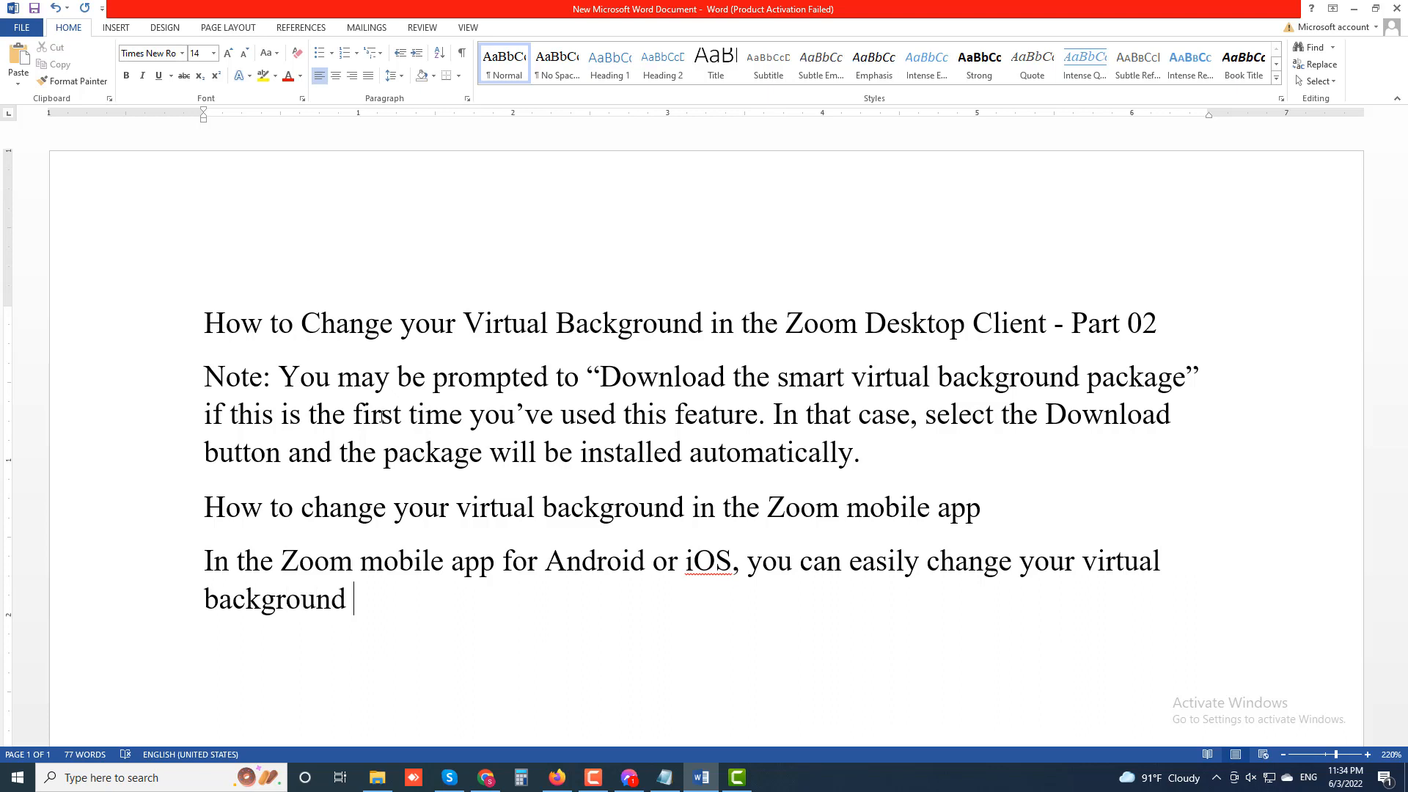
pyautogui.hotkey('ctrl', 's')
# Step: Add the line “1. Tap Background and Filters.” below the paragraph and start a second line numbered “2.”
pyautogui.press('Return')
pyautogui.write('1. Tap Bac')
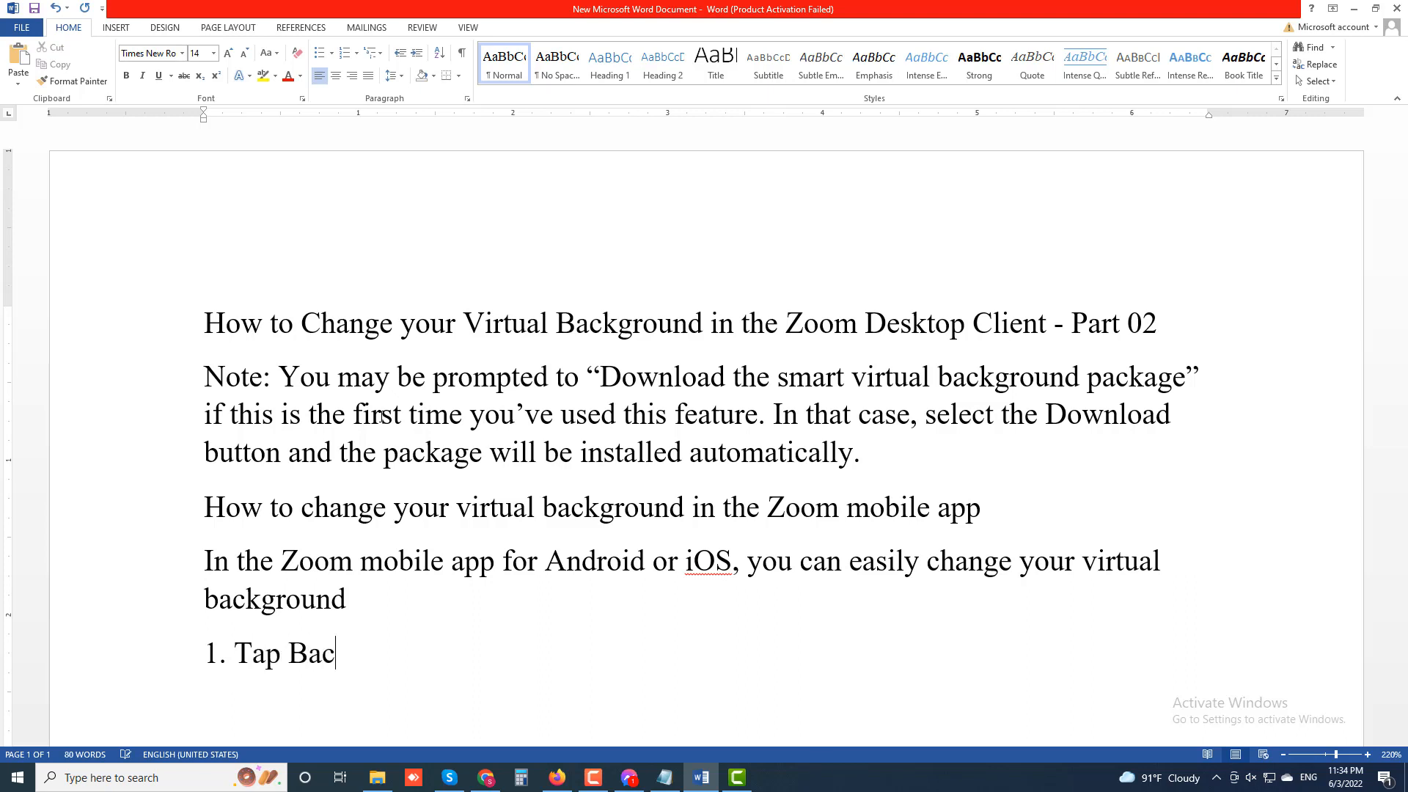
pyautogui.write('kground a')
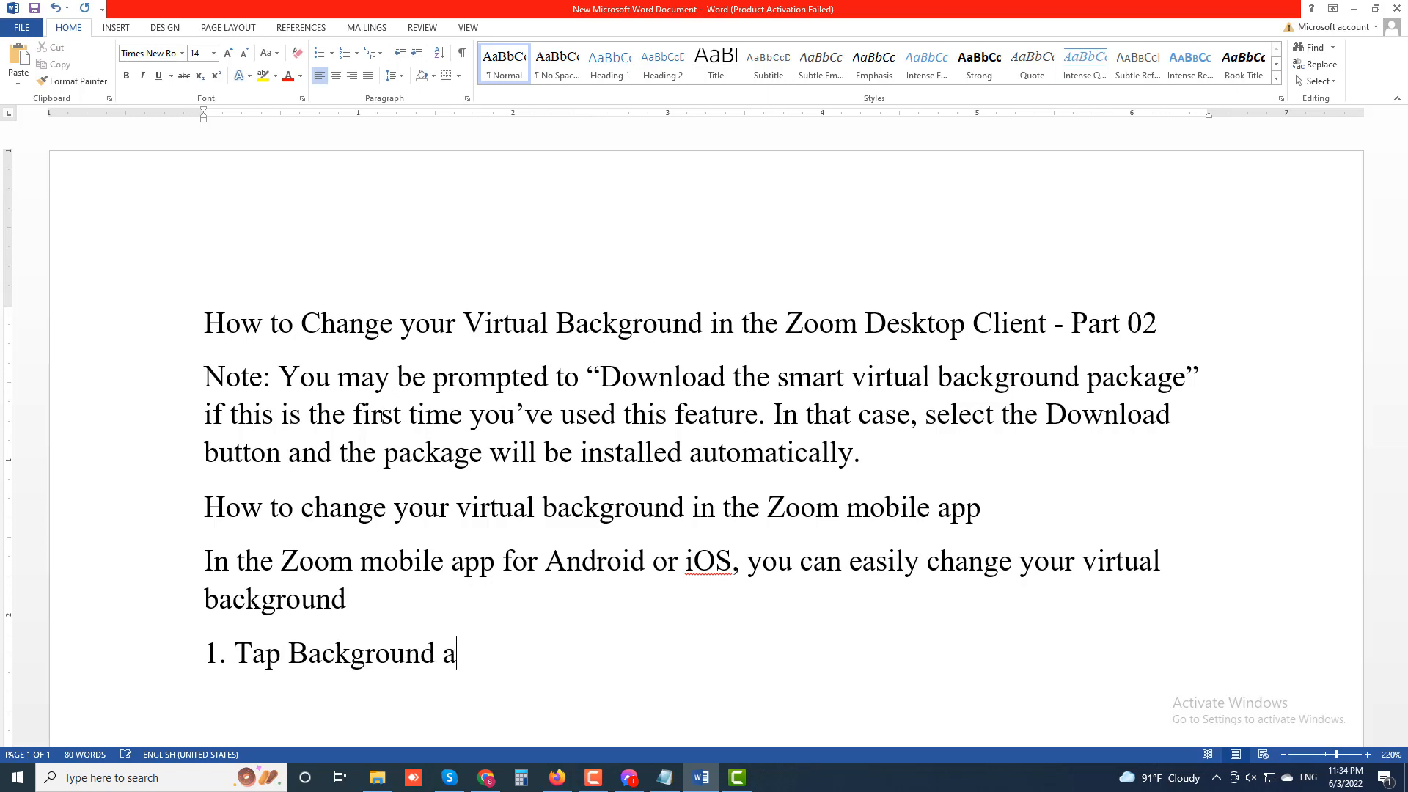
pyautogui.write('nd Filte')
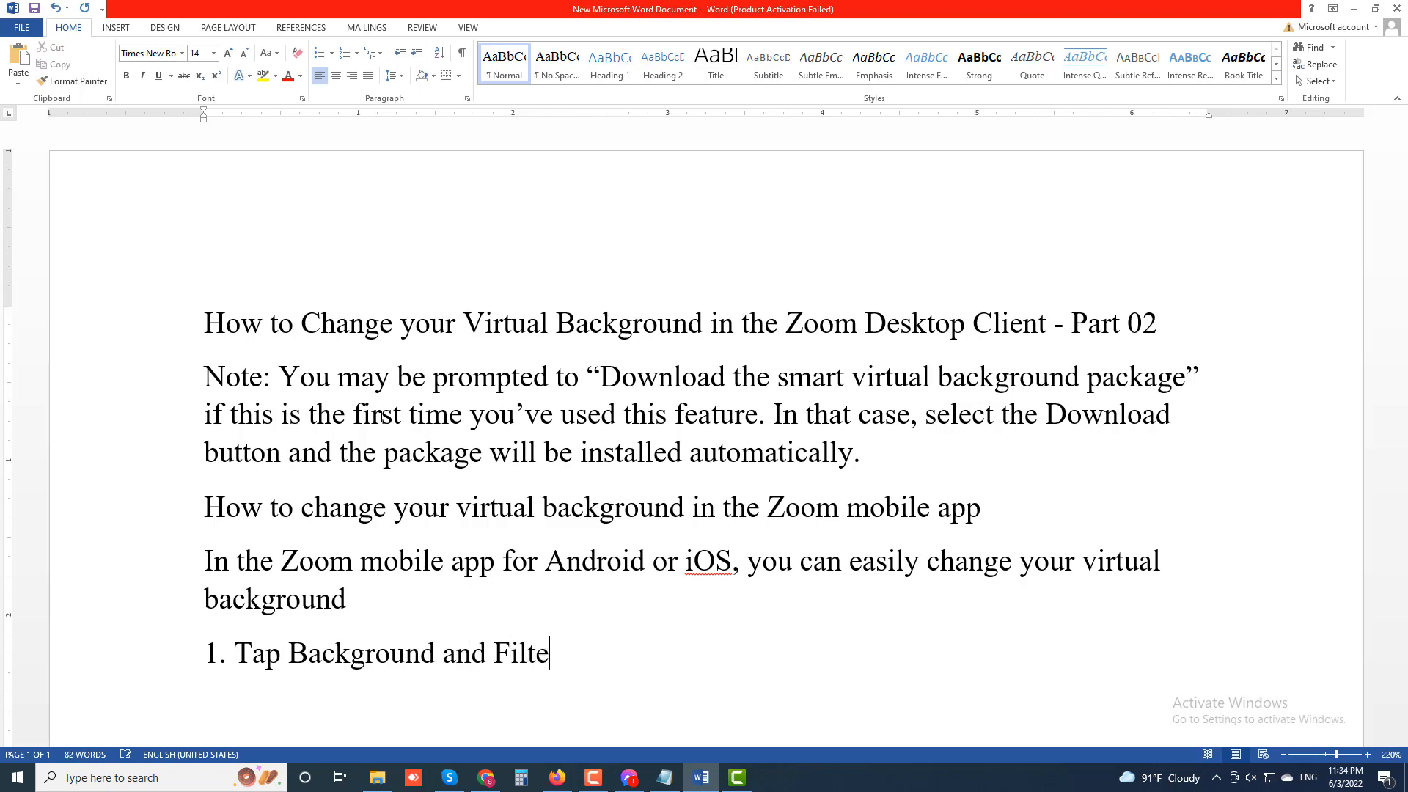
pyautogui.write('rs. 3.')
pyautogui.press('BackSpace')
pyautogui.press('BackSpace')
pyautogui.write('2.')
# Step: Copy the sentence “Tap Background and Filters.” from item 1 into item 2
pyautogui.moveTo(235, 652); pyautogui.dragTo(569, 656)
pyautogui.hotkey('ctrl', 'c')
pyautogui.click(352, 692)
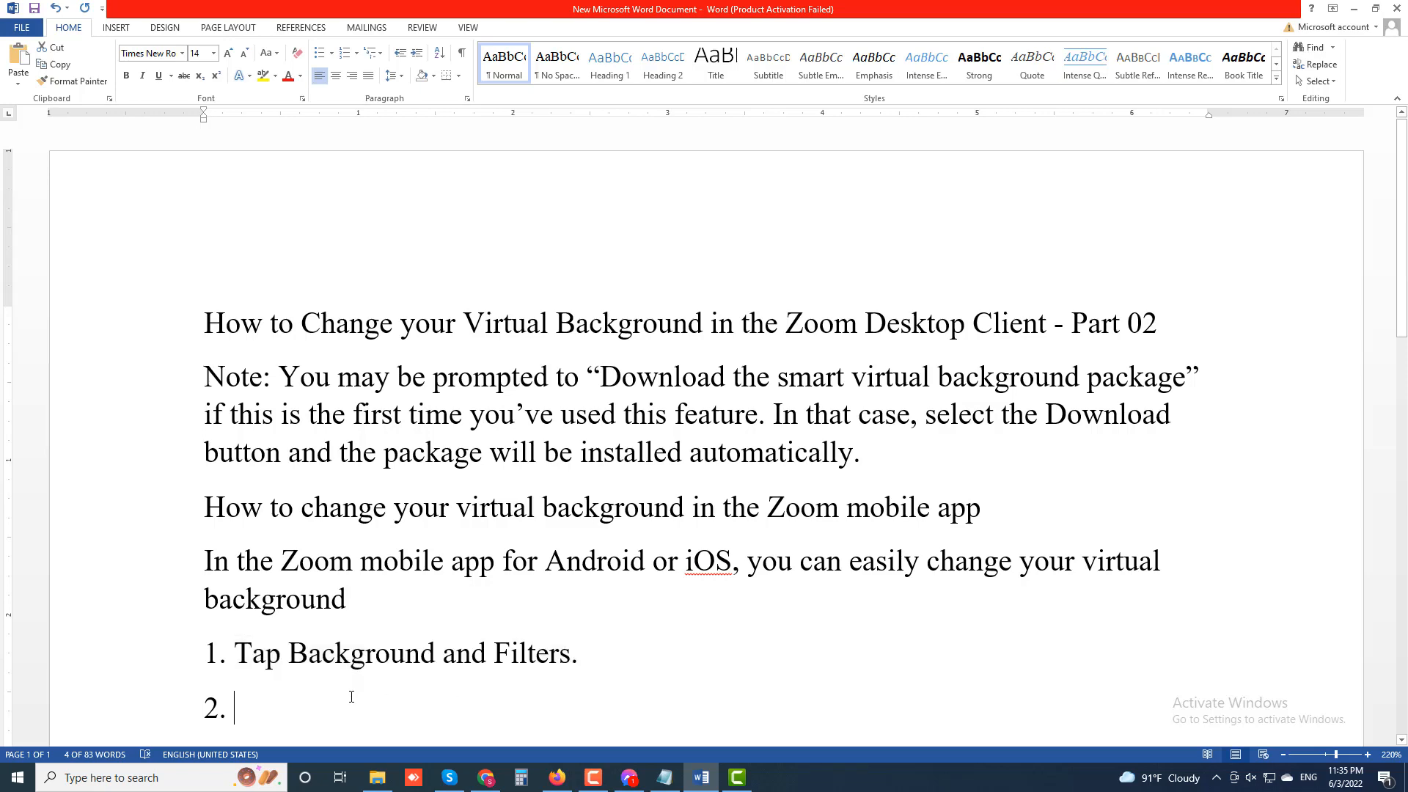
pyautogui.hotkey('ctrl', 'v')
# Step: Replace the text of item 1 with “While you’re in a meeting tap the More button.”
pyautogui.moveTo(560, 580); pyautogui.dragTo(253, 571)
pyautogui.write('W')
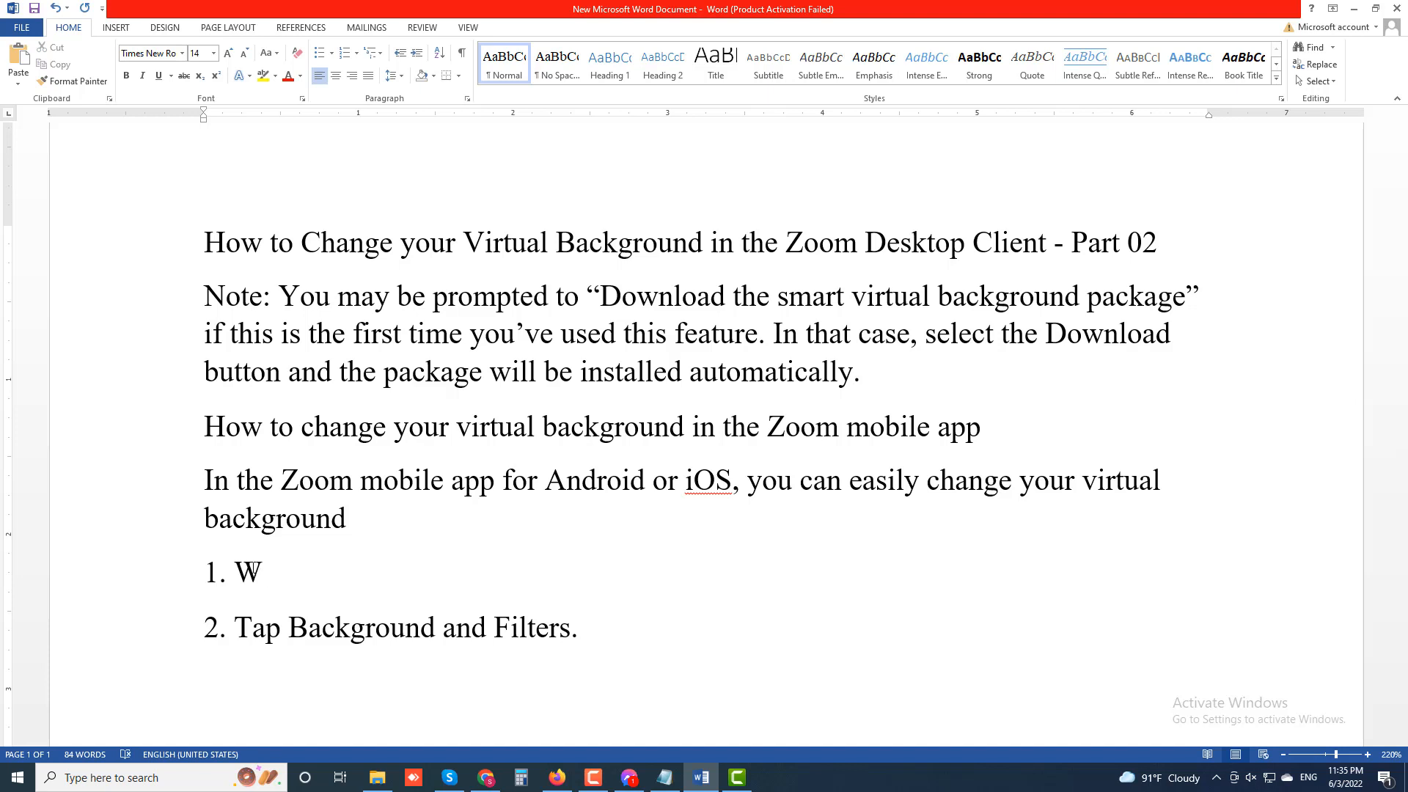
pyautogui.write('hile')
pyautogui.write(' you')
pyautogui.write("'re")
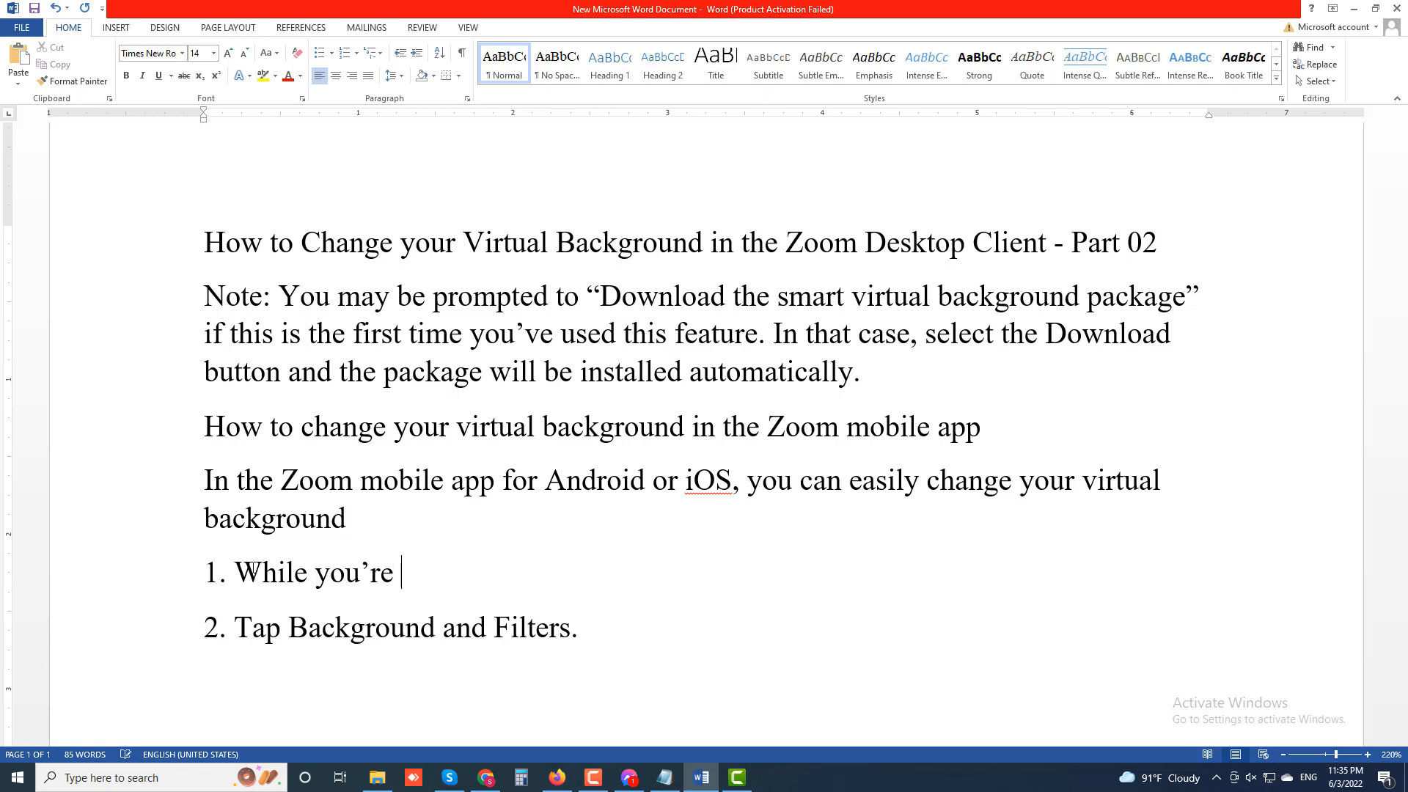
pyautogui.write(' in a meeting')
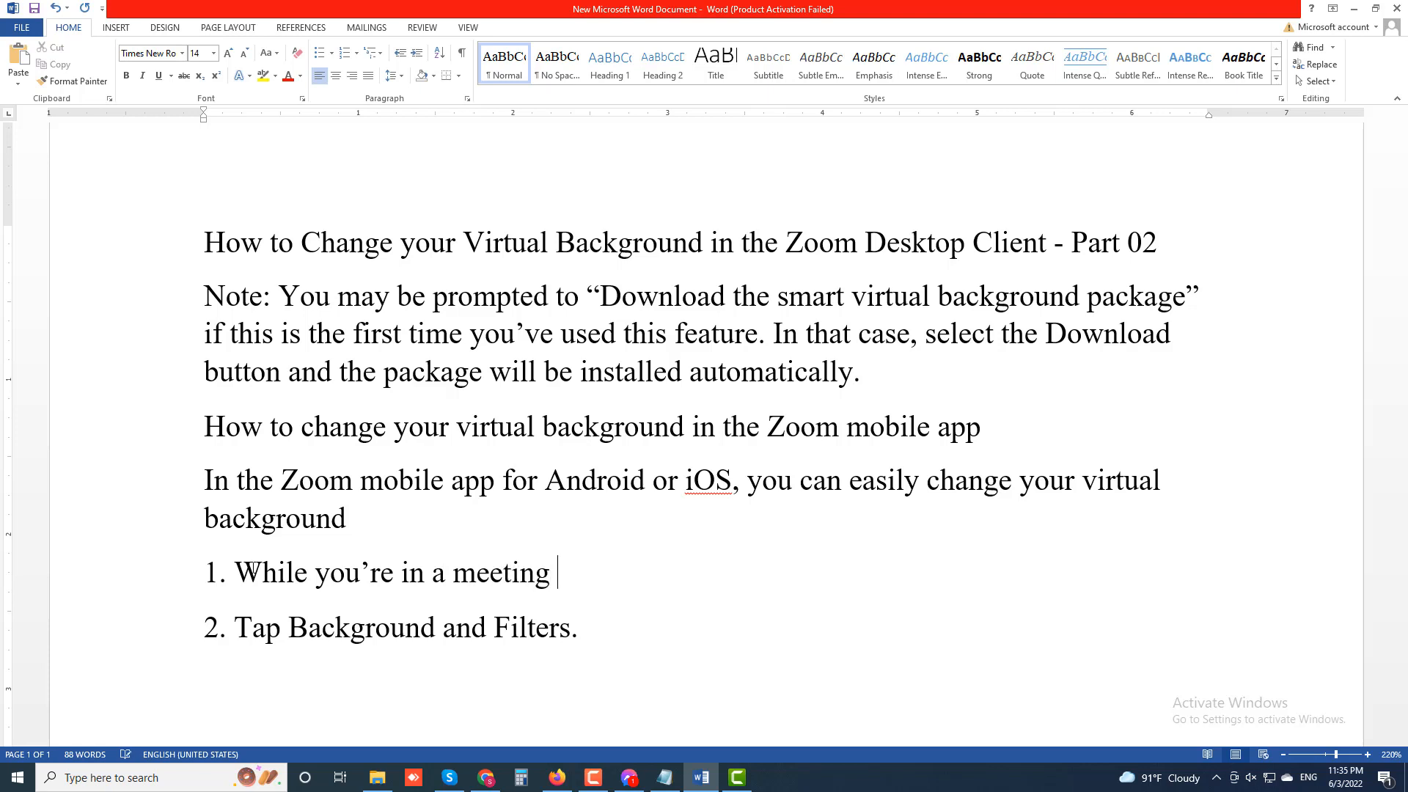
pyautogui.write(' atp the')
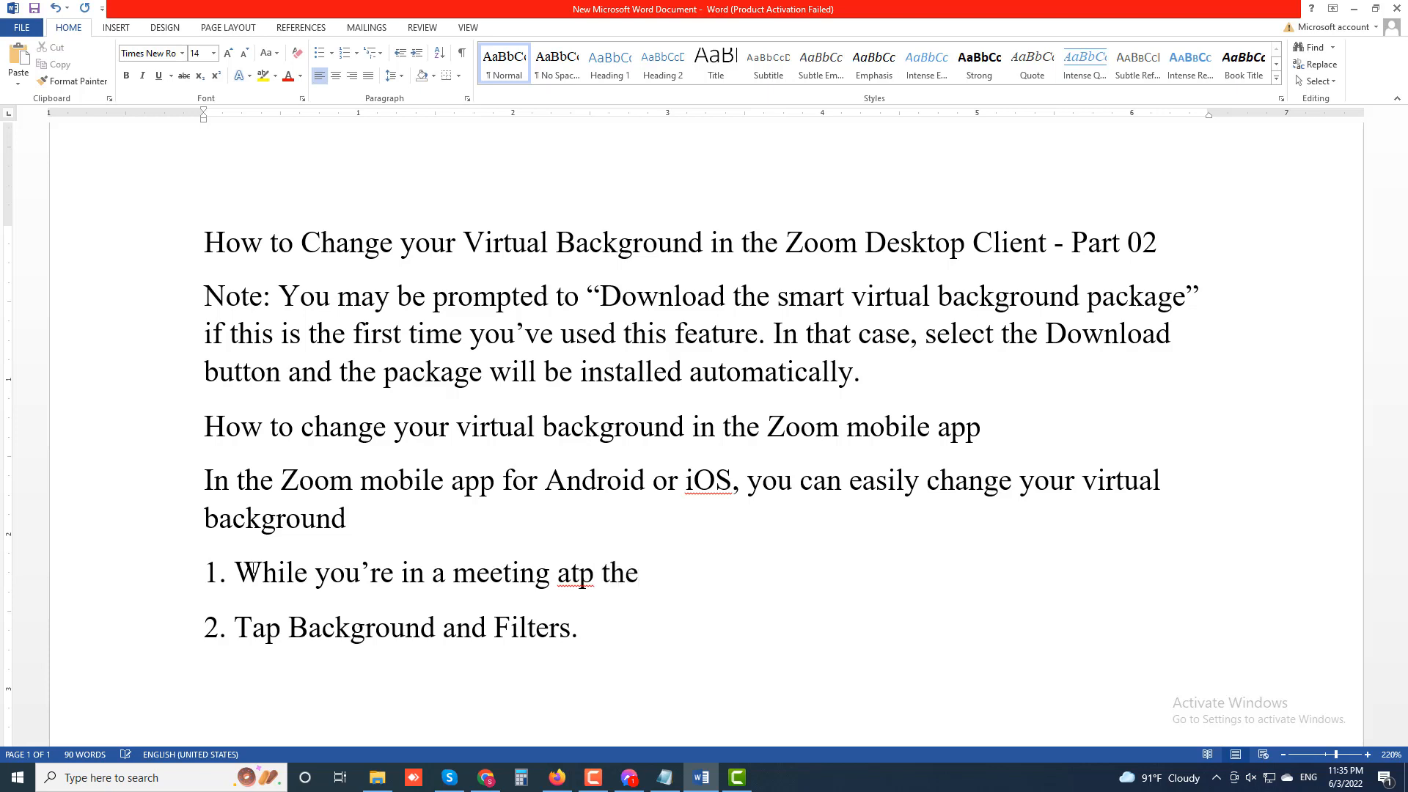
pyautogui.write(' More button')
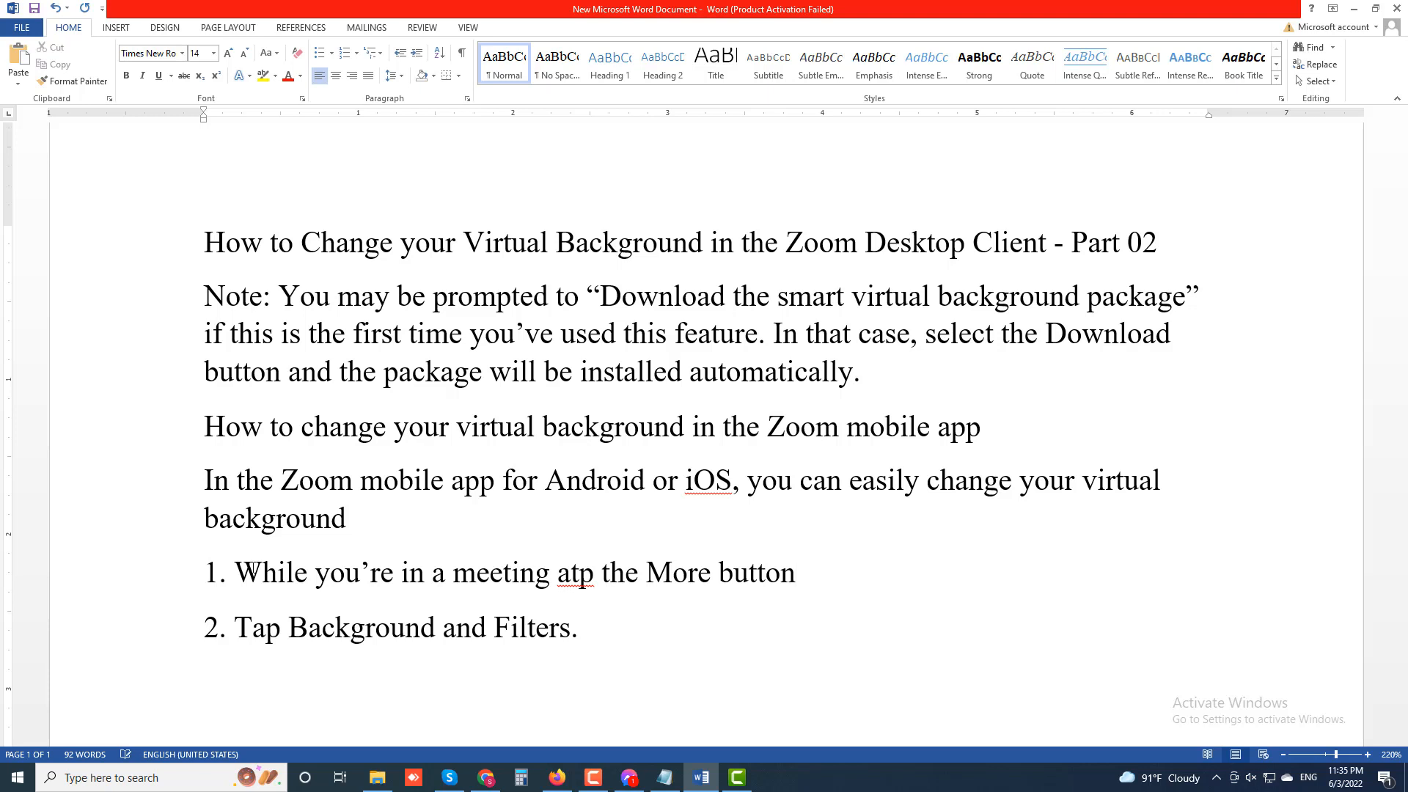
pyautogui.write('.')
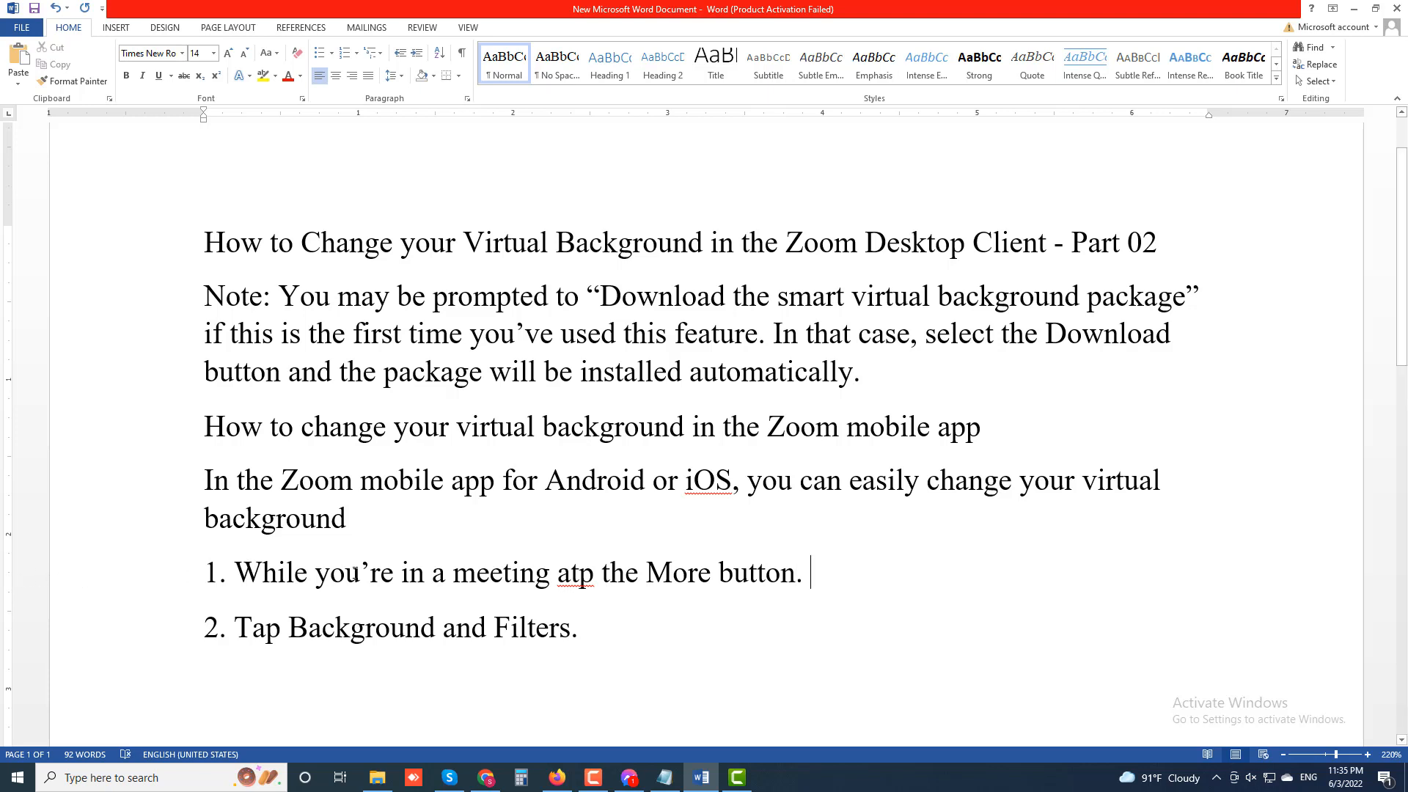
pyautogui.moveTo(558, 574); pyautogui.dragTo(593, 573)
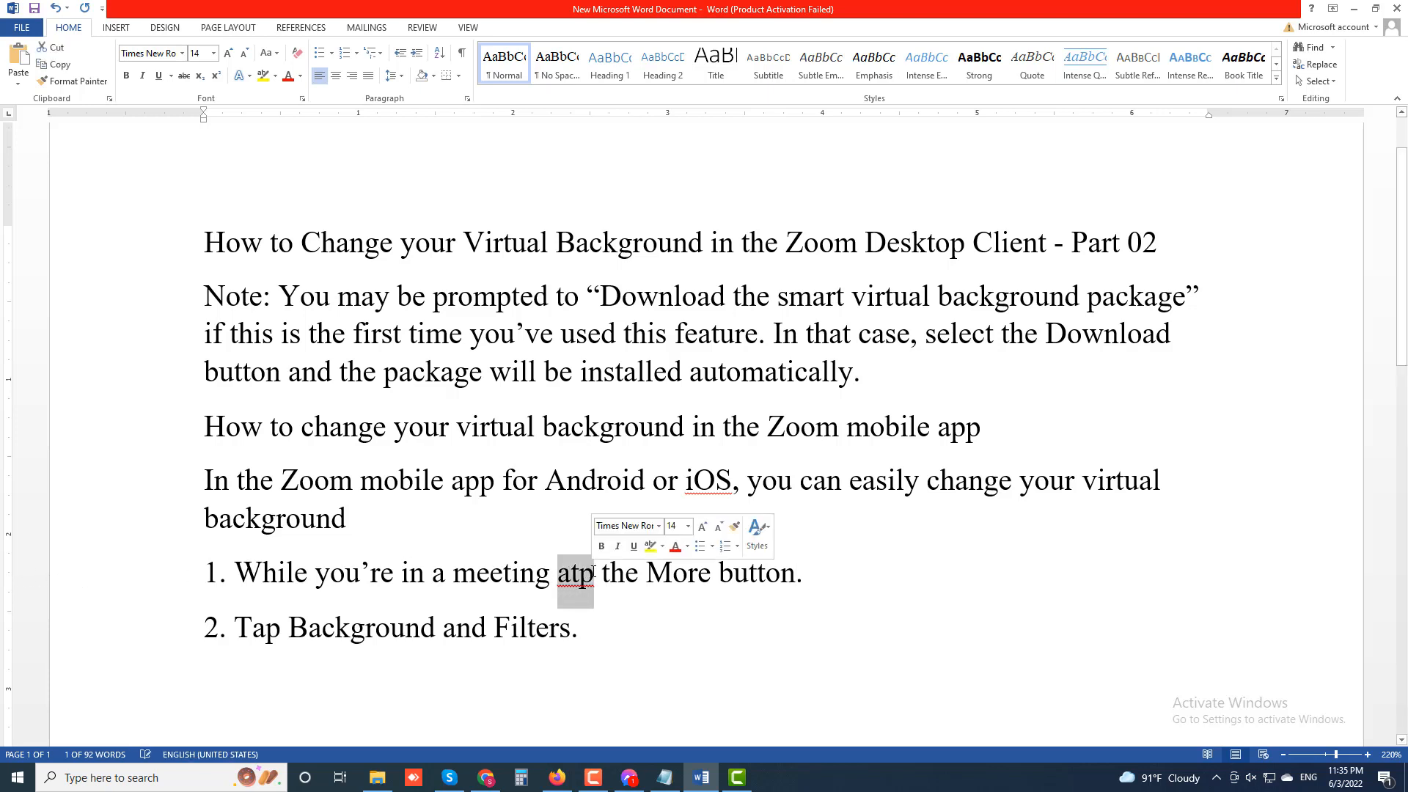
pyautogui.write('tap')
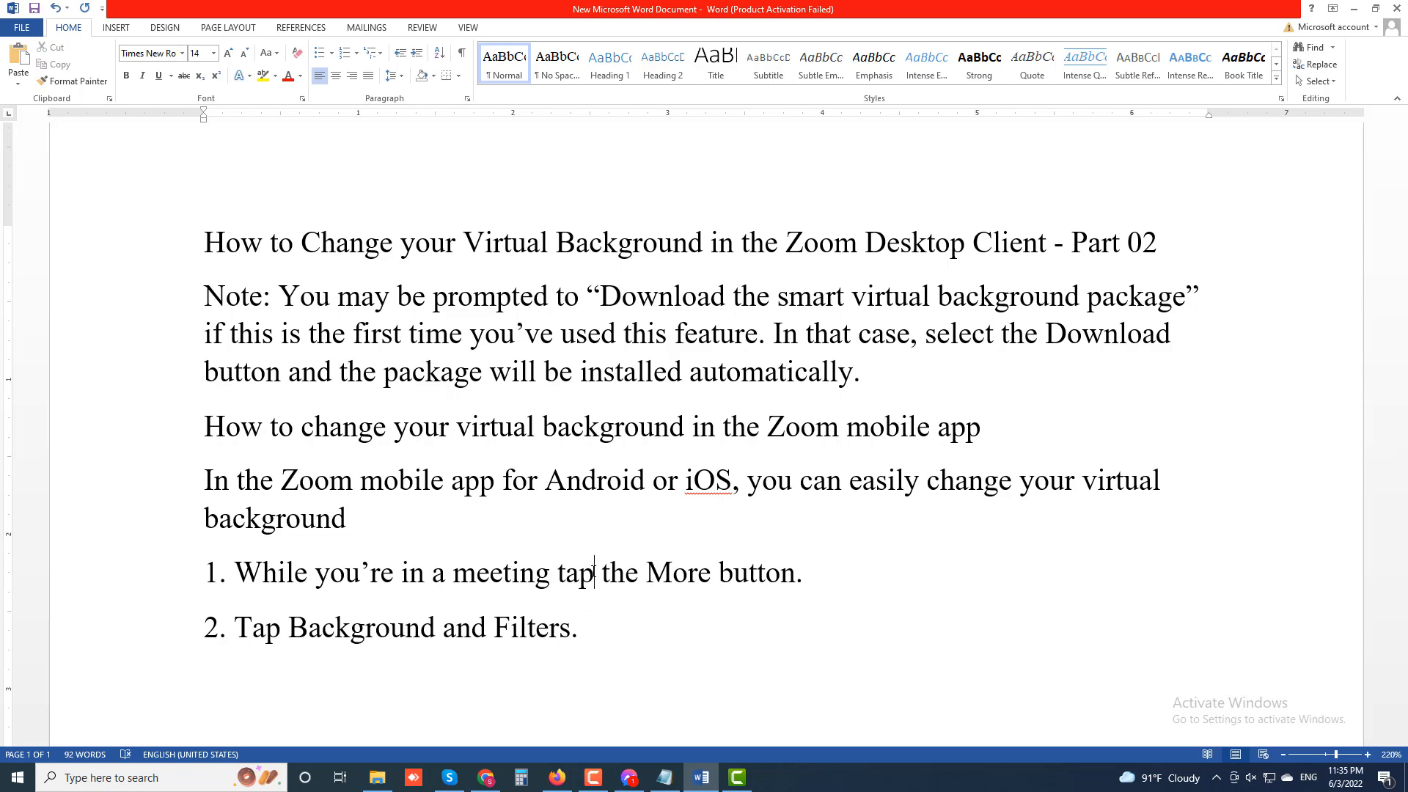